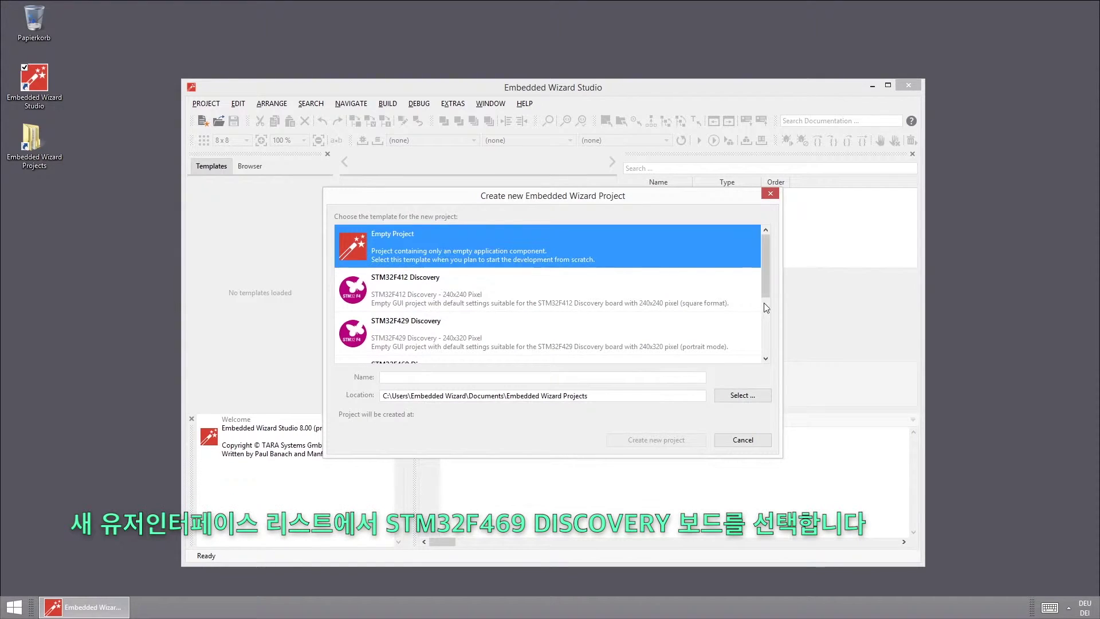
Step: Create a project named Temperature Controller from the STM32F469 Discovery template and maximize the project window
{"action": "left_click_drag", "start_coordinate": [763, 291], "coordinate": [772, 330]}
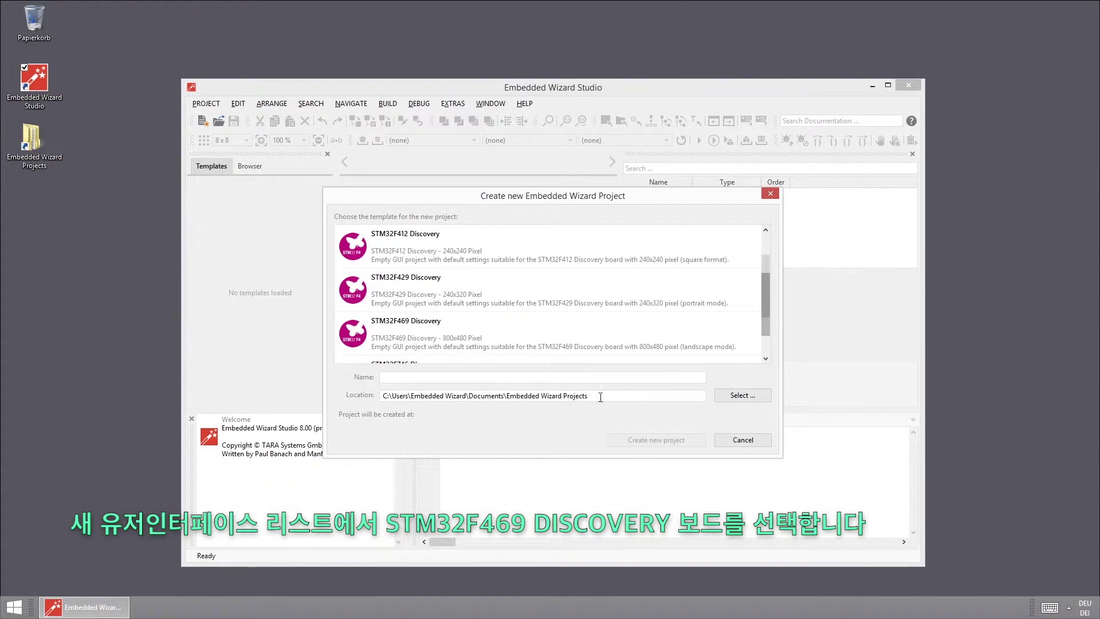
{"action": "left_click", "coordinate": [410, 335]}
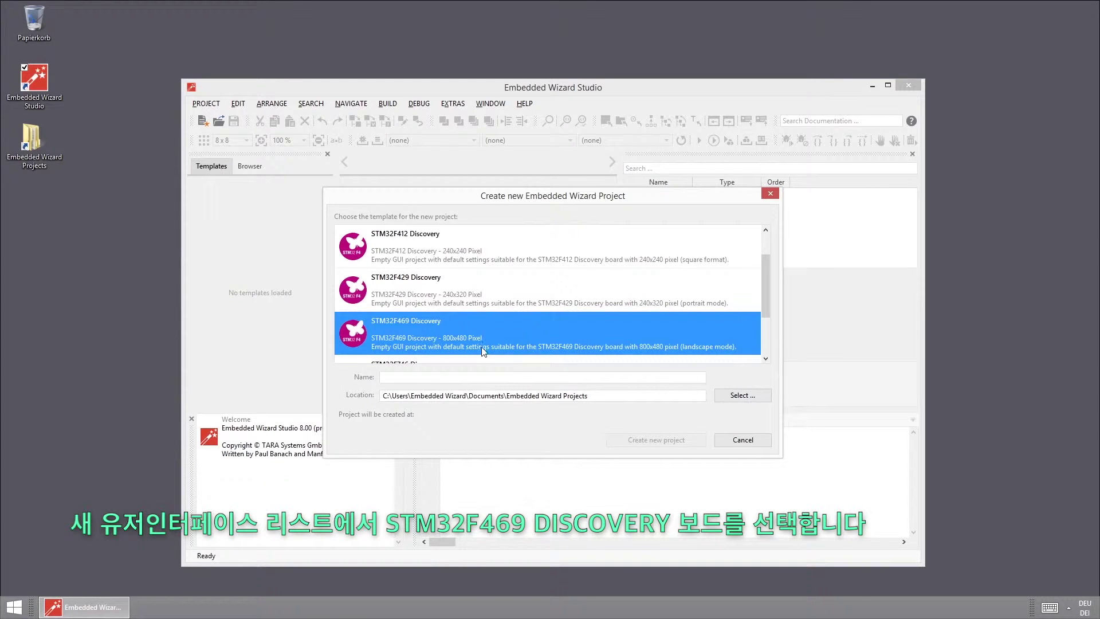
{"action": "left_click", "coordinate": [426, 379]}
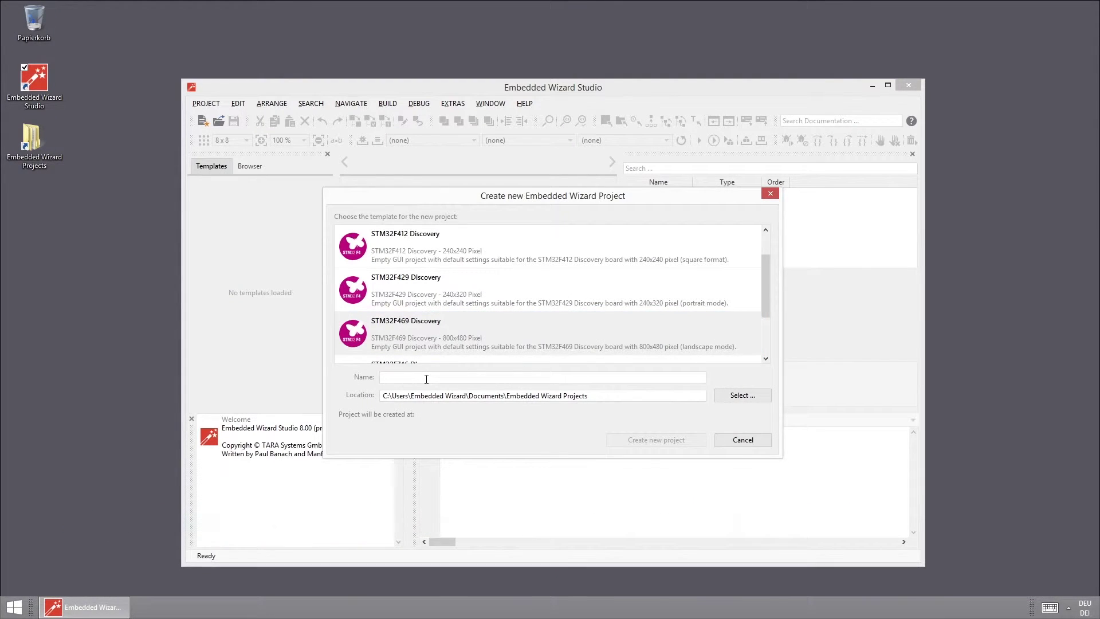
{"action": "type", "text": "Temperat"}
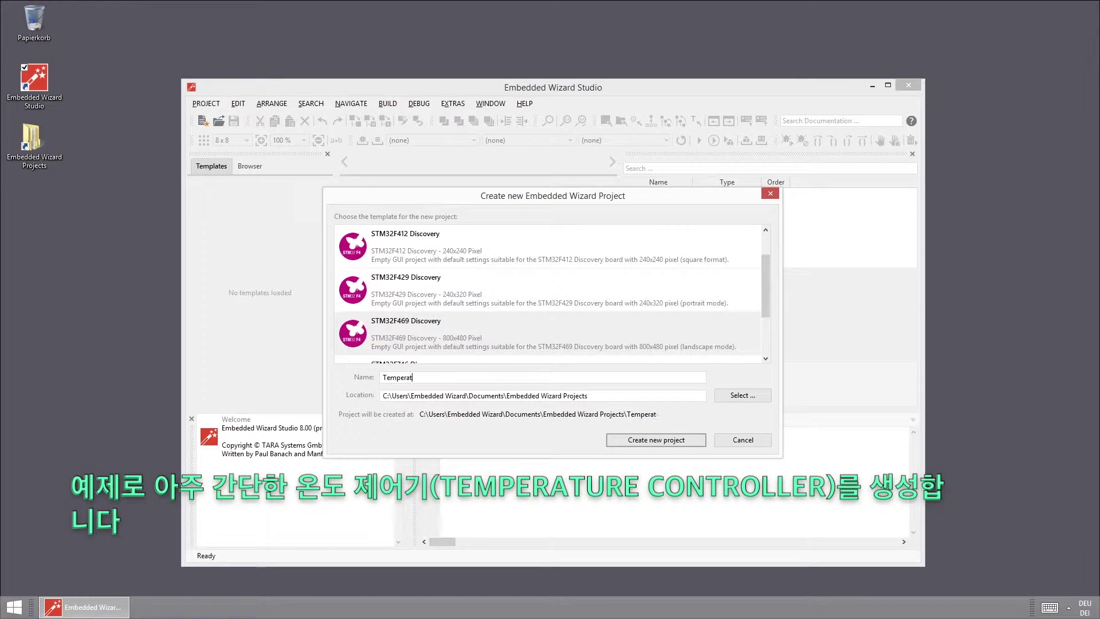
{"action": "type", "text": "ure Controller"}
{"action": "left_click", "coordinate": [675, 441]}
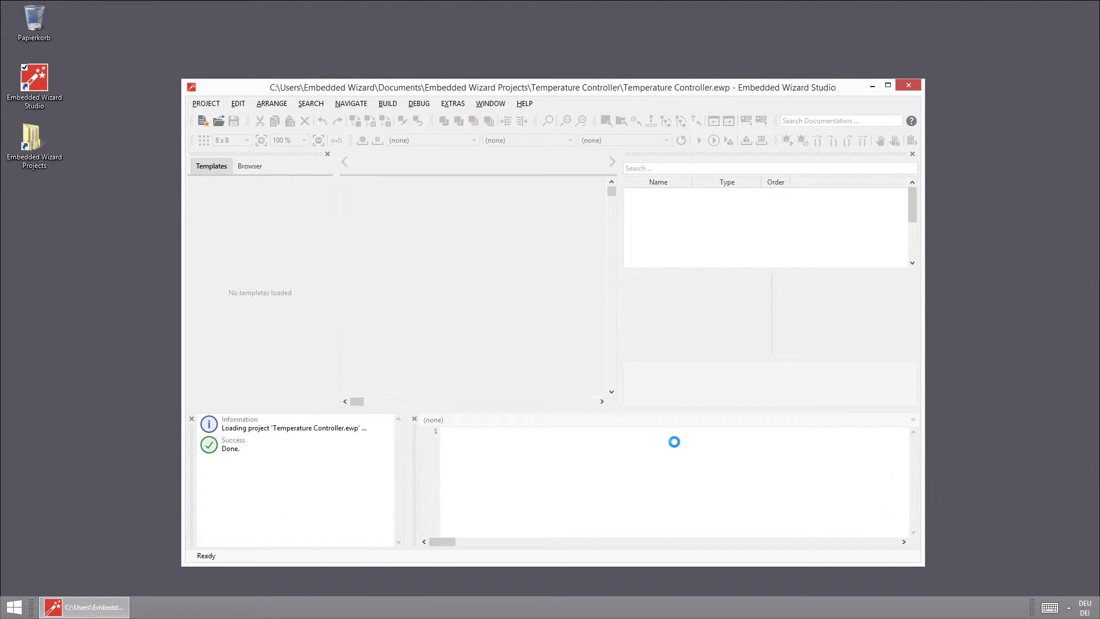
{"action": "left_click", "coordinate": [888, 84]}
Step: Set the STM32F469 profile's OutputDirectory to the GeneratedCode folder in STM32F469-Discovery\Examples\Template
{"action": "left_click", "coordinate": [387, 168]}
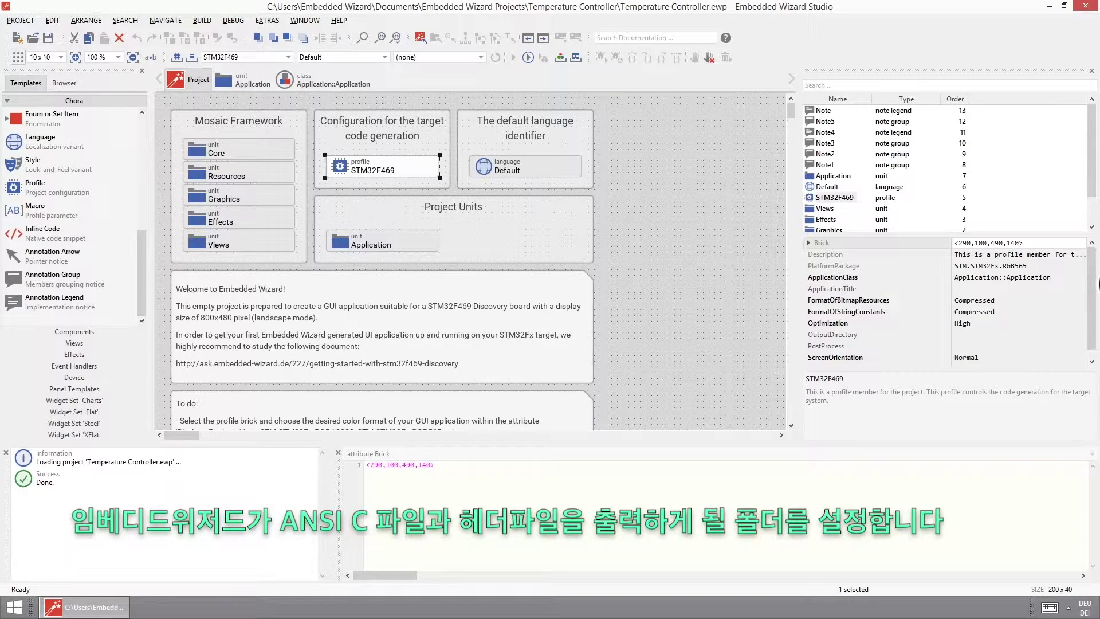
{"action": "scroll", "coordinate": [1069, 307], "scroll_direction": "down", "scroll_amount": 1}
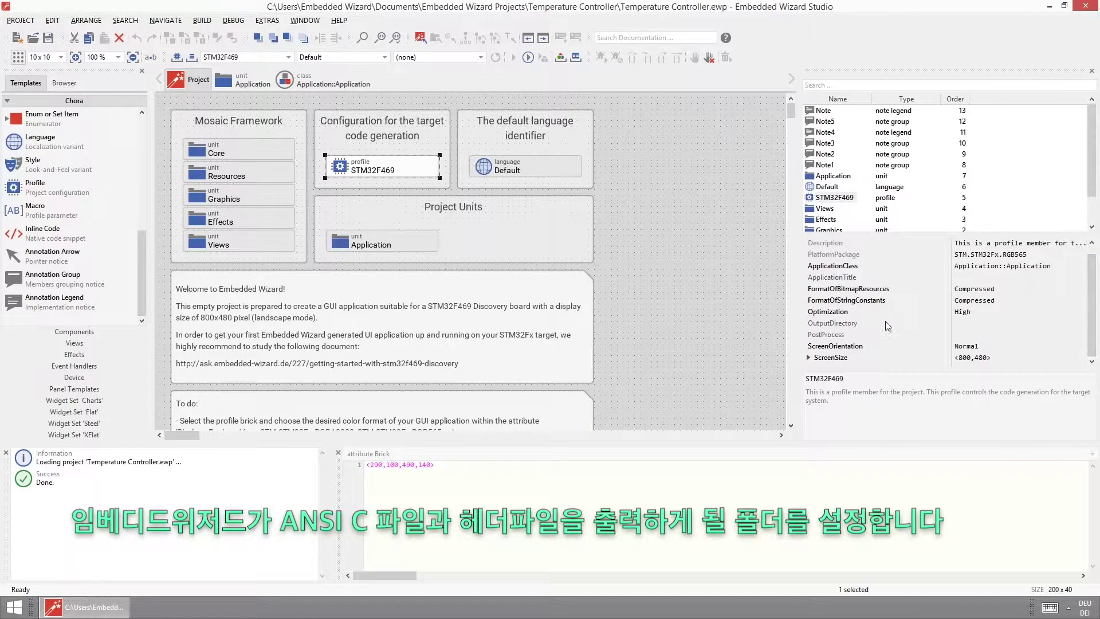
{"action": "left_click", "coordinate": [967, 324]}
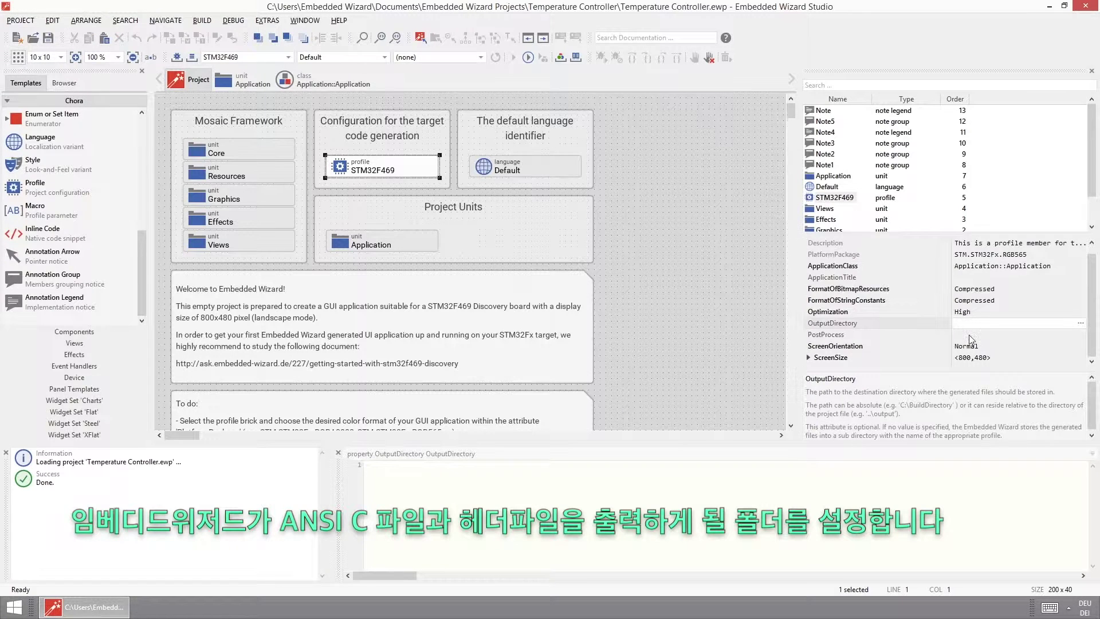
{"action": "left_click", "coordinate": [1081, 323]}
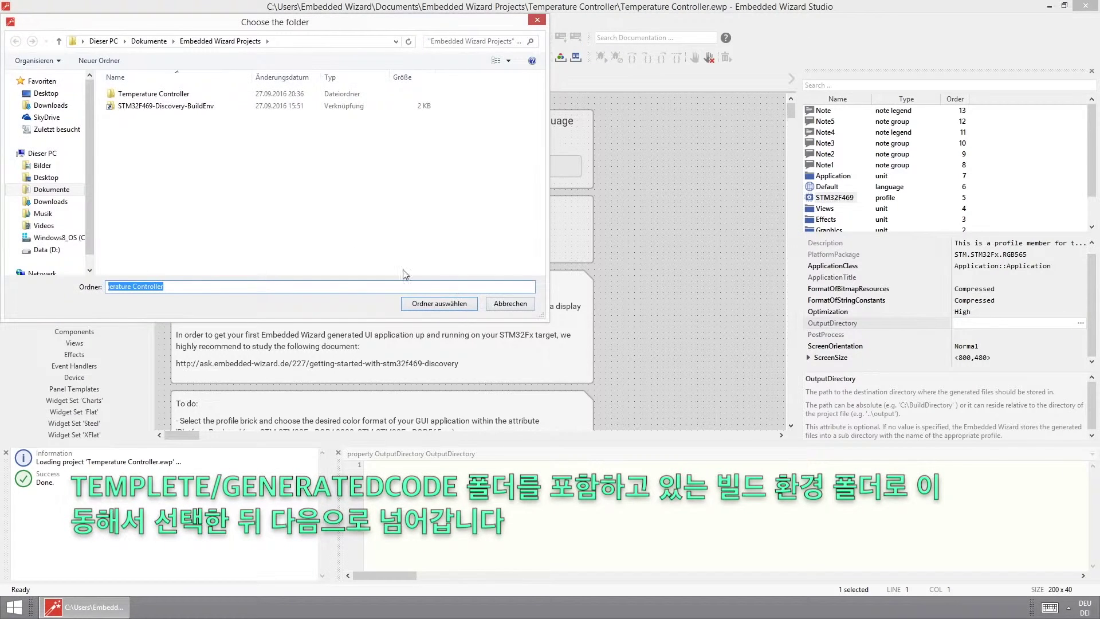
{"action": "double_click", "coordinate": [173, 107]}
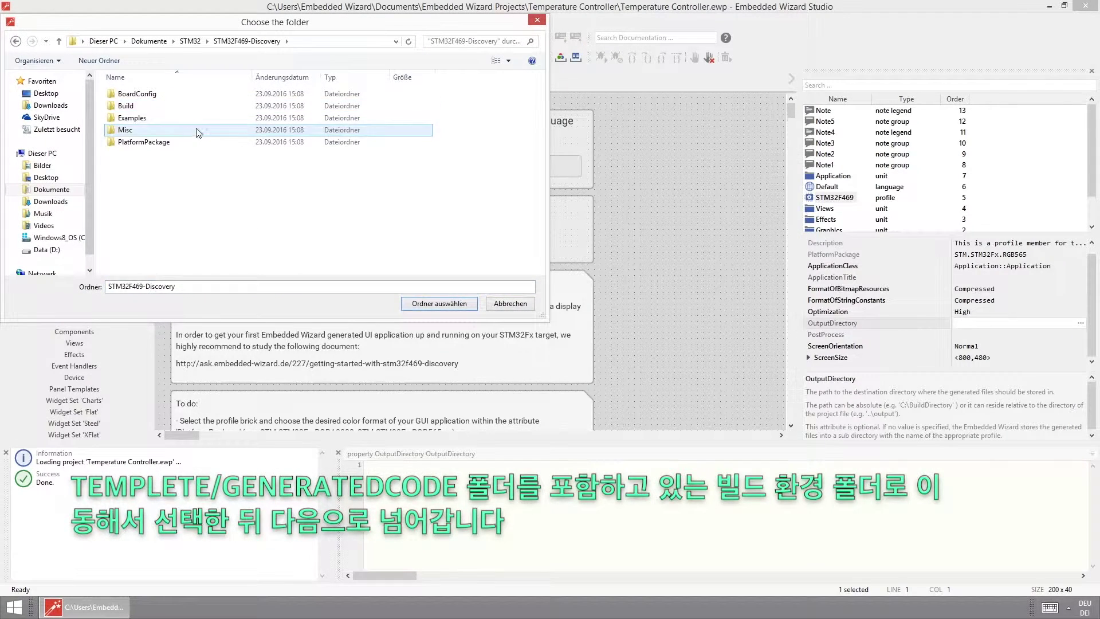
{"action": "double_click", "coordinate": [143, 124]}
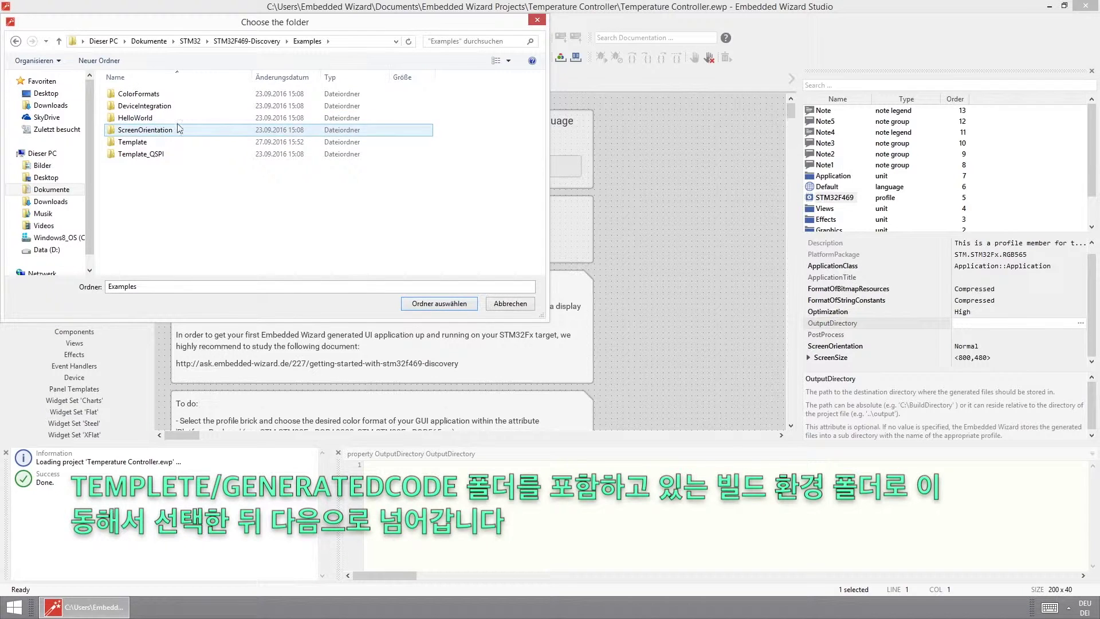
{"action": "double_click", "coordinate": [146, 143]}
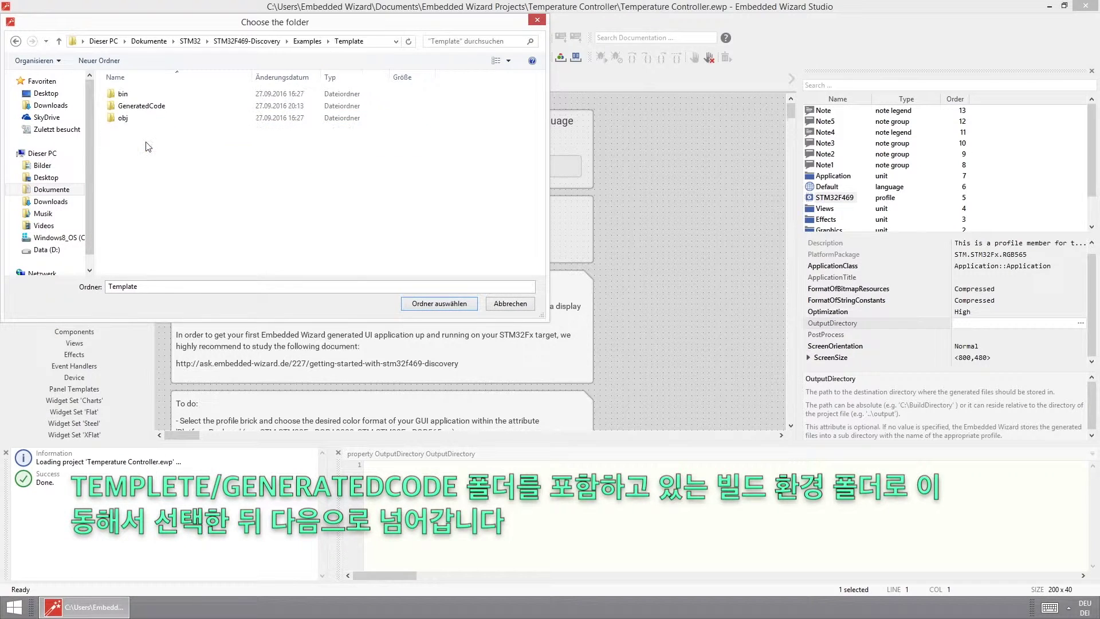
{"action": "double_click", "coordinate": [141, 106]}
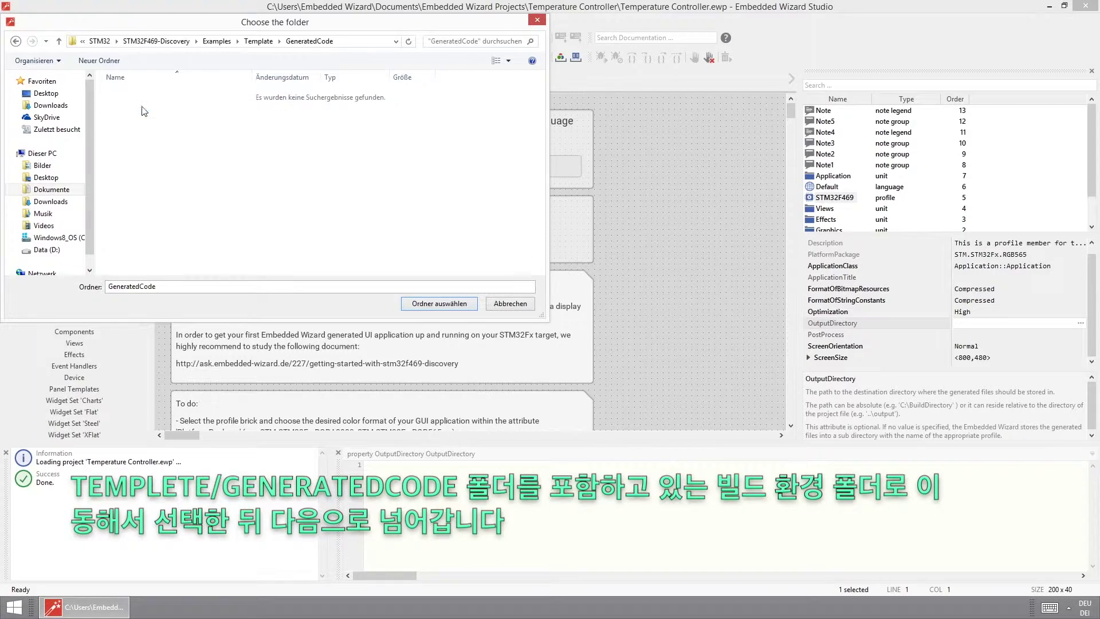
{"action": "left_click", "coordinate": [444, 307]}
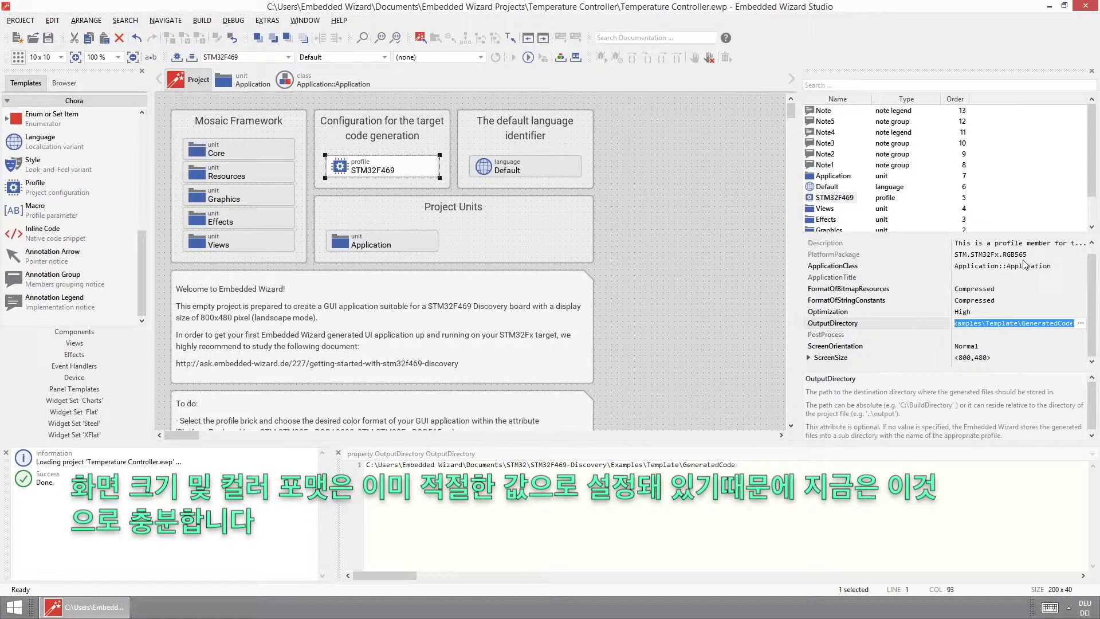
Step: Open the Application class inside the Application unit, preview it in the Prototyper and close the preview
{"action": "double_click", "coordinate": [396, 244]}
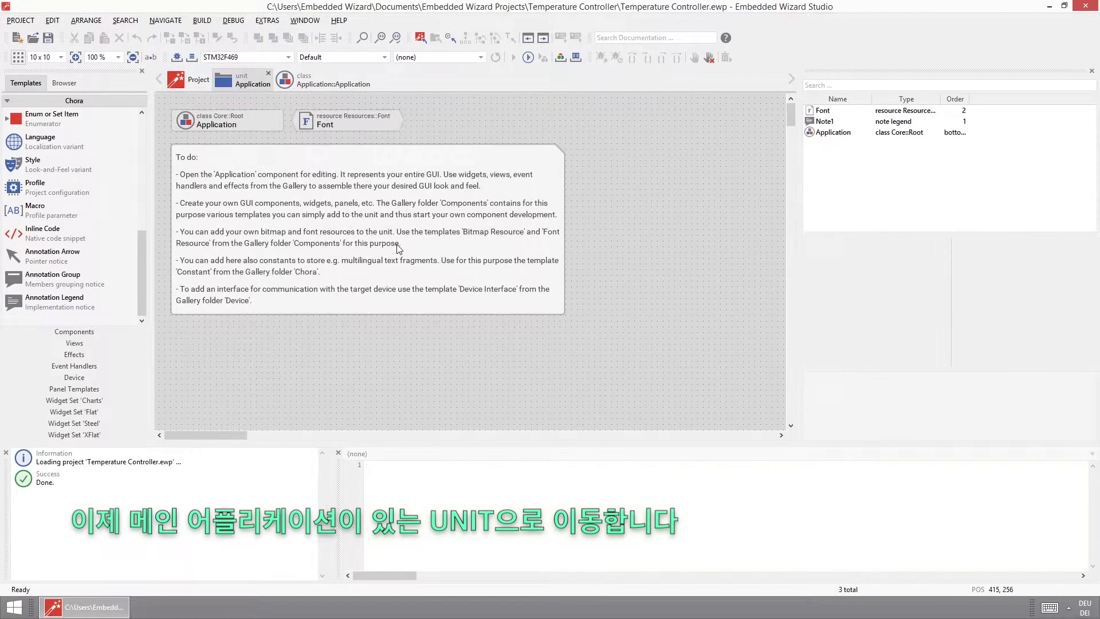
{"action": "double_click", "coordinate": [239, 119]}
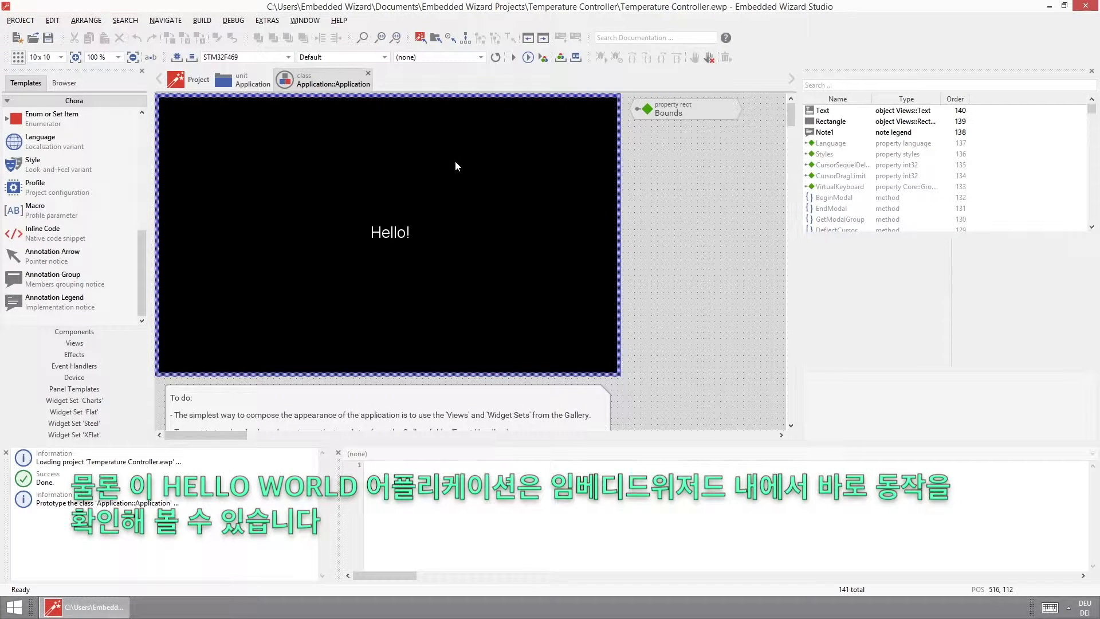
{"action": "left_click", "coordinate": [513, 58]}
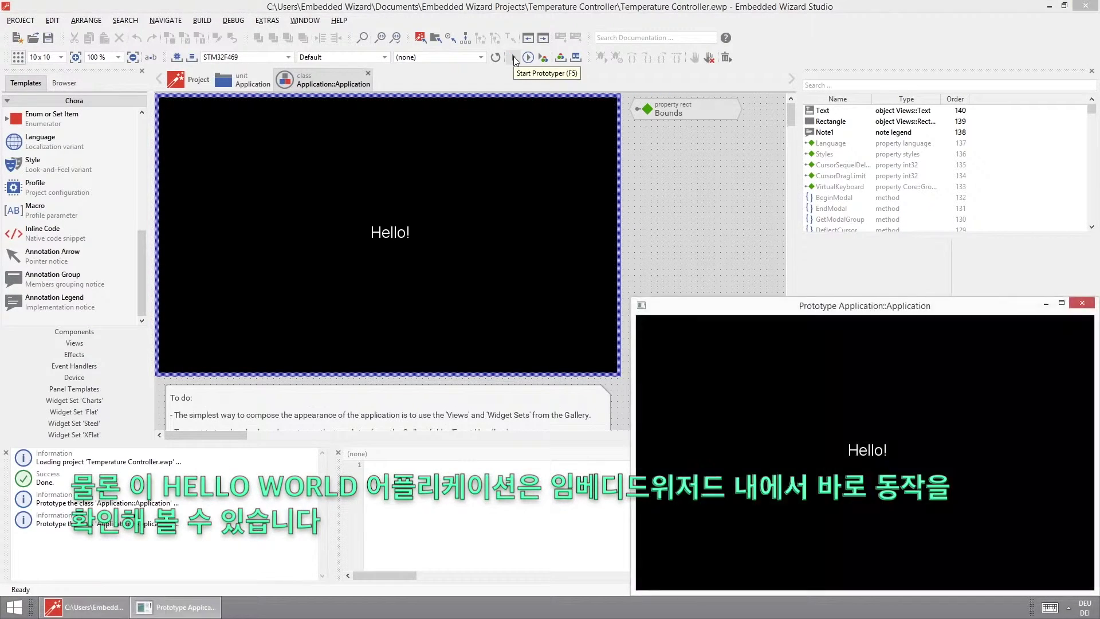
{"action": "left_click_drag", "start_coordinate": [831, 305], "coordinate": [713, 243]}
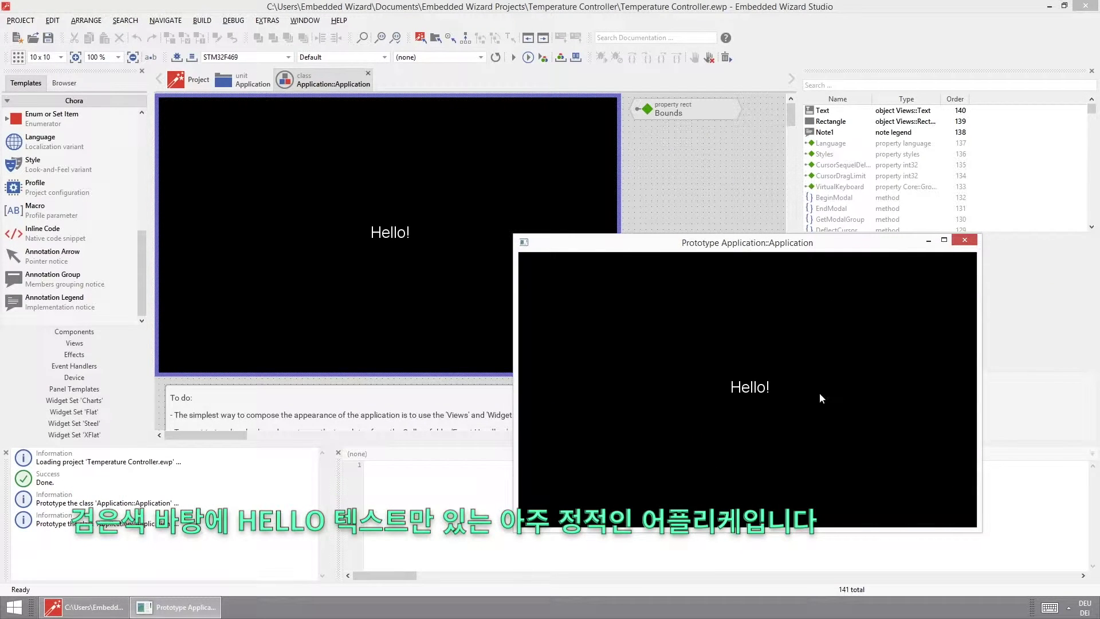
{"action": "left_click", "coordinate": [966, 240]}
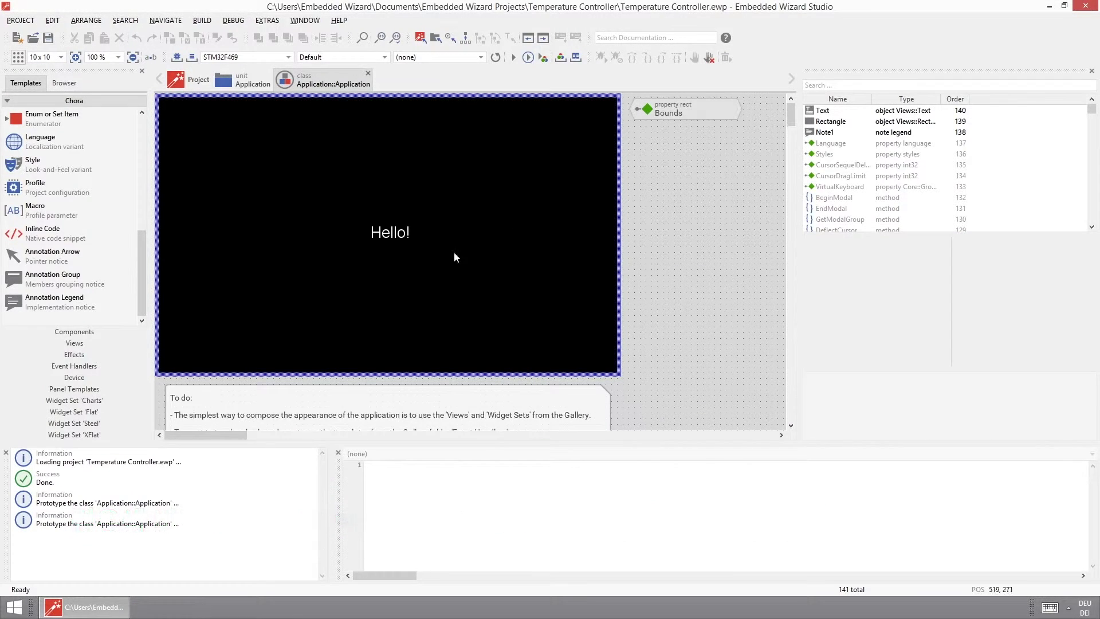
Step: Delete the "Hello!" text from the application canvas
{"action": "left_click", "coordinate": [402, 233]}
{"action": "key", "text": "Delete"}
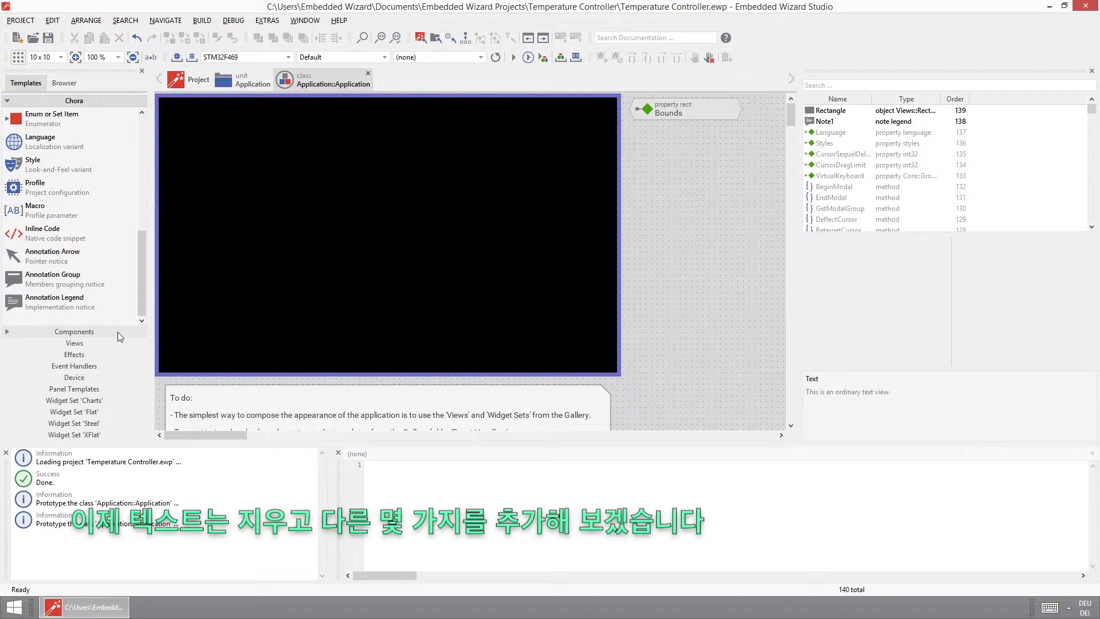
Step: Add line, filled rectangle, border, bevel, image, bitmap frame, wallpaper and text views to the canvas and preview them in the Prototyper
{"action": "left_click", "coordinate": [102, 346]}
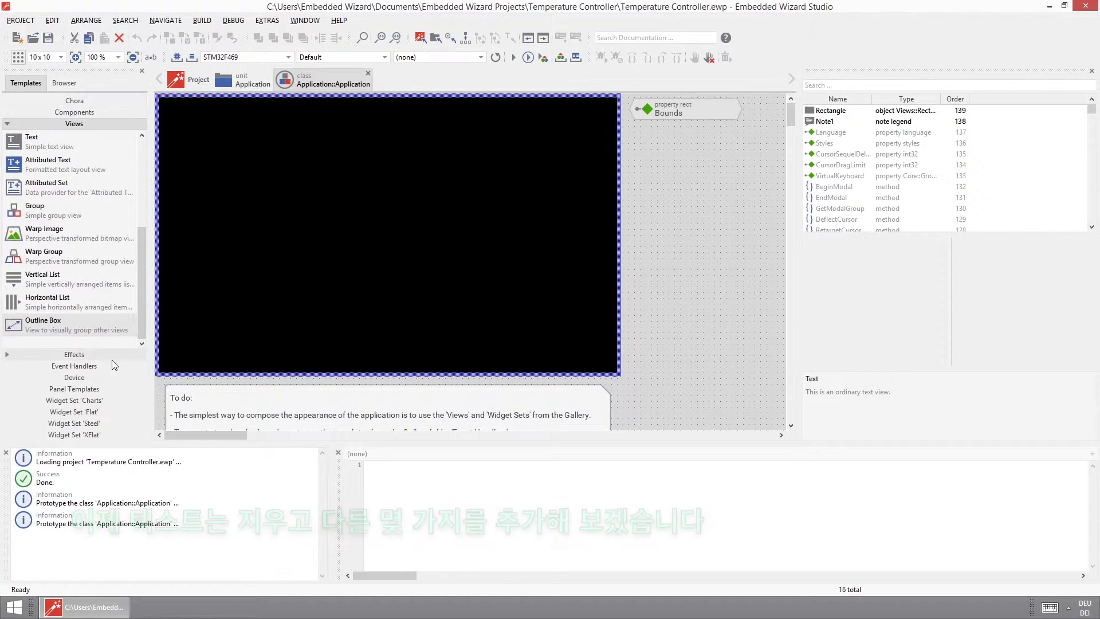
{"action": "scroll", "coordinate": [88, 163], "scroll_direction": "up", "scroll_amount": 1}
{"action": "scroll", "coordinate": [88, 163], "scroll_direction": "up", "scroll_amount": 3}
{"action": "left_click_drag", "start_coordinate": [51, 142], "coordinate": [272, 170]}
{"action": "left_click_drag", "start_coordinate": [49, 167], "coordinate": [318, 184]}
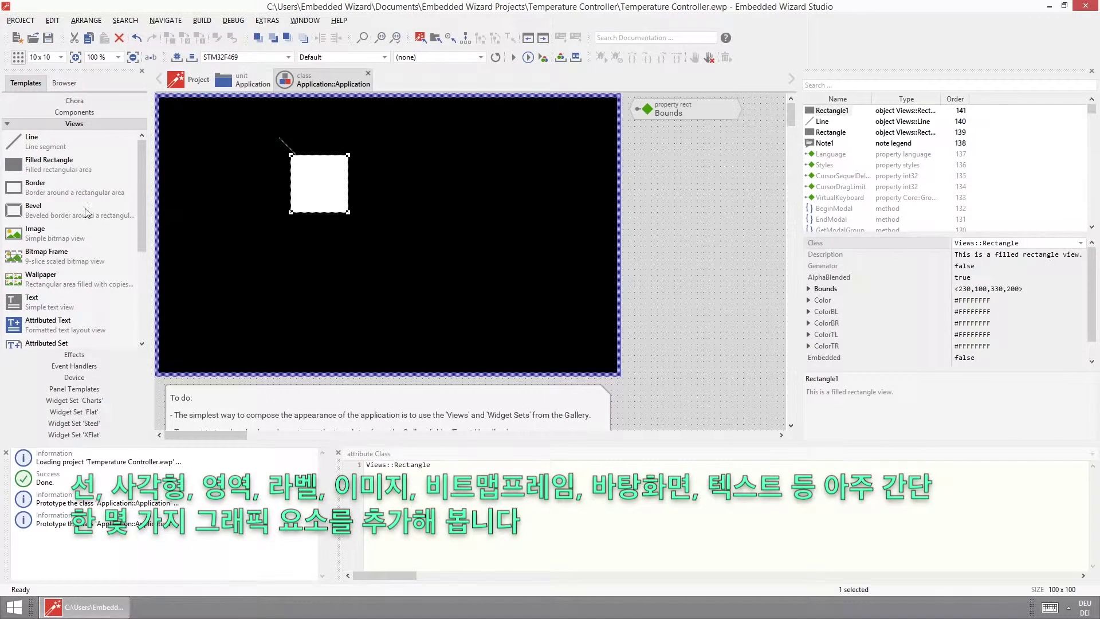
{"action": "left_click_drag", "start_coordinate": [397, 202], "coordinate": [405, 206]}
{"action": "left_click_drag", "start_coordinate": [49, 213], "coordinate": [354, 241]}
{"action": "left_click_drag", "start_coordinate": [32, 299], "coordinate": [389, 235]}
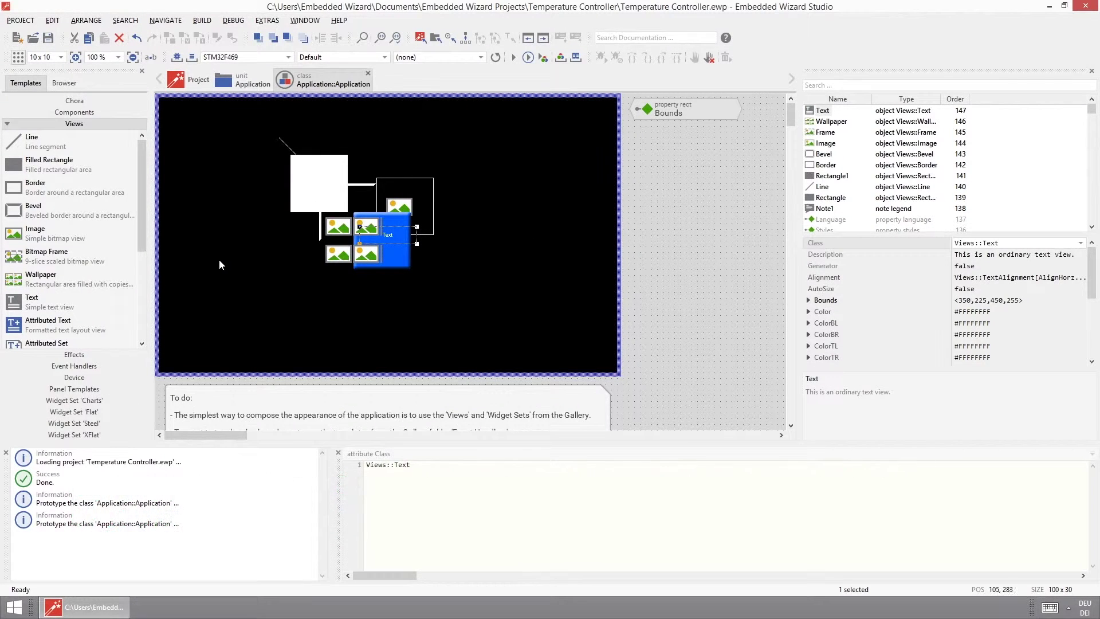
{"action": "left_click", "coordinate": [514, 57]}
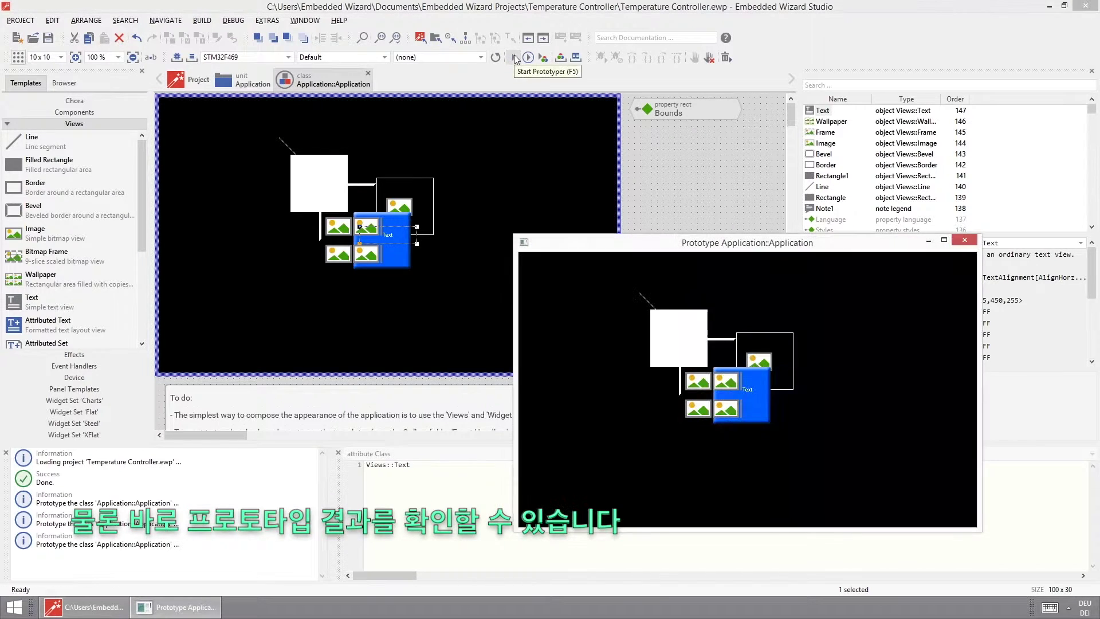
{"action": "left_click", "coordinate": [964, 241]}
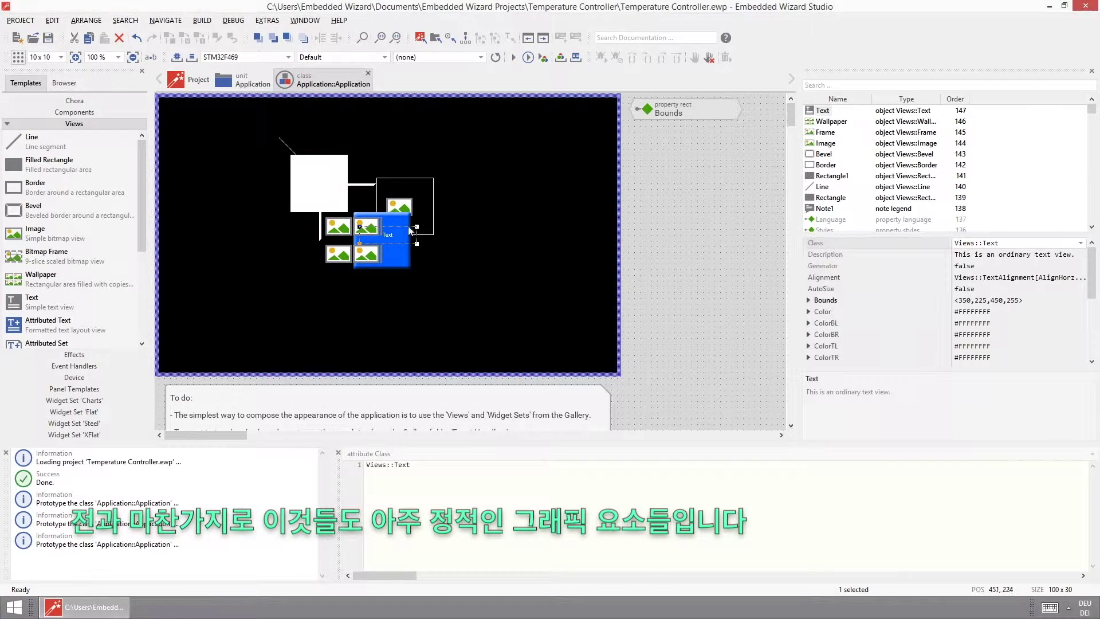
Step: Delete all the added sample views, from the text to the line, leaving the black background rectangle
{"action": "key", "text": "Delete"}
{"action": "left_click", "coordinate": [369, 249]}
{"action": "key", "text": "Delete"}
{"action": "left_click", "coordinate": [390, 233]}
{"action": "key", "text": "Delete"}
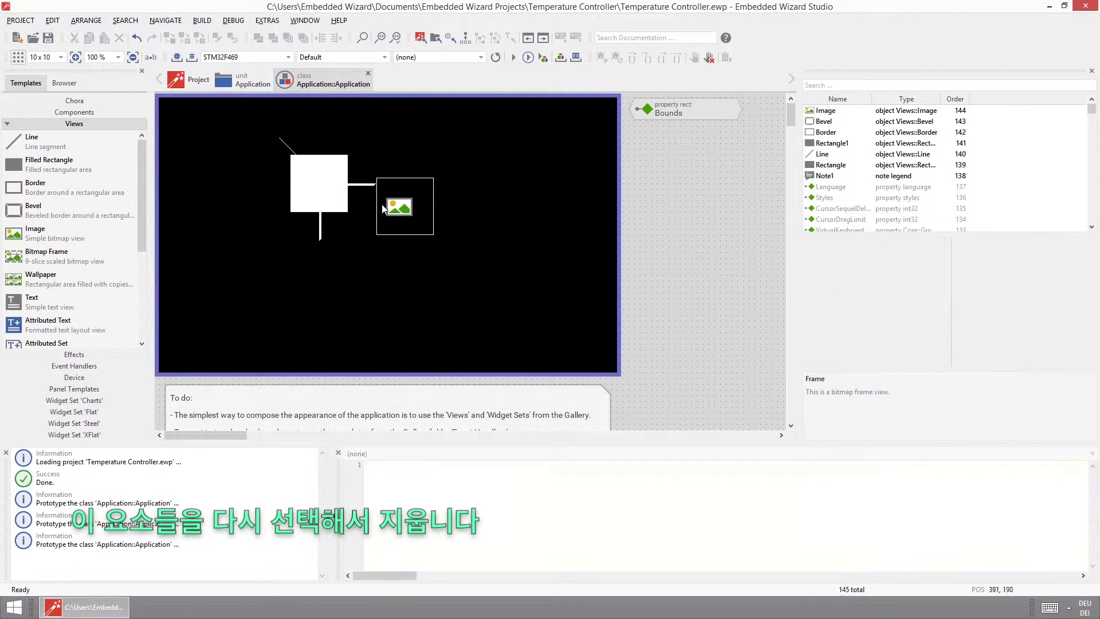
{"action": "left_click", "coordinate": [385, 212]}
{"action": "key", "text": "Delete"}
{"action": "left_click", "coordinate": [395, 207]}
{"action": "key", "text": "Delete"}
{"action": "left_click", "coordinate": [344, 195]}
{"action": "key", "text": "Delete"}
{"action": "left_click", "coordinate": [338, 184]}
{"action": "key", "text": "Delete"}
{"action": "left_click", "coordinate": [294, 153]}
{"action": "key", "text": "Delete"}
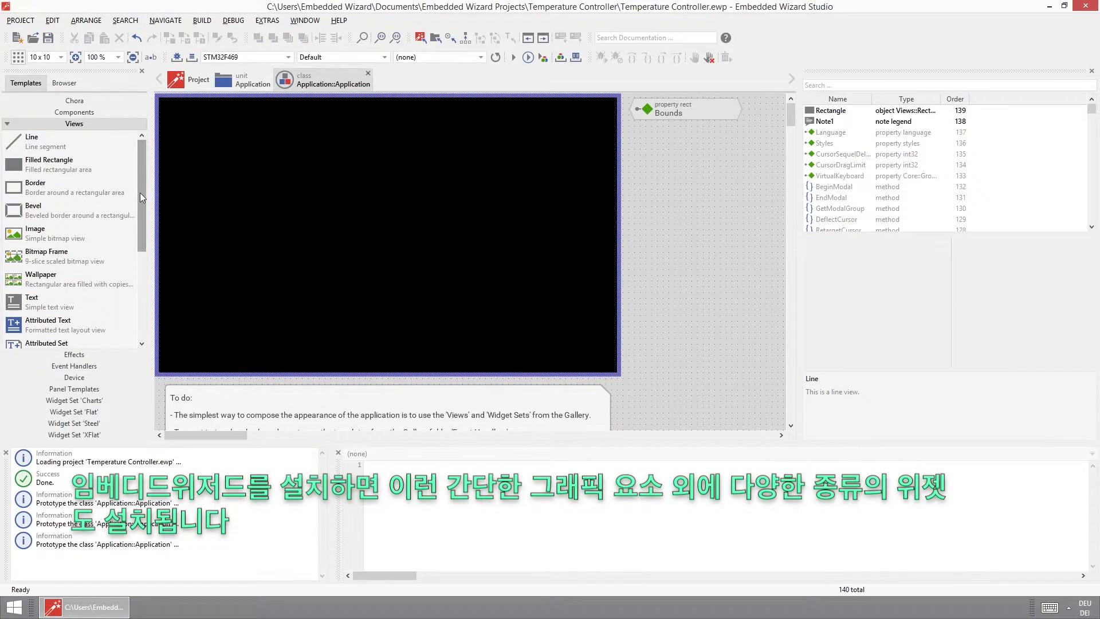
Step: Look through the available templates in the Views, Panel Templates and Widget Set 'Charts' categories
{"action": "left_click_drag", "start_coordinate": [139, 193], "coordinate": [140, 208]}
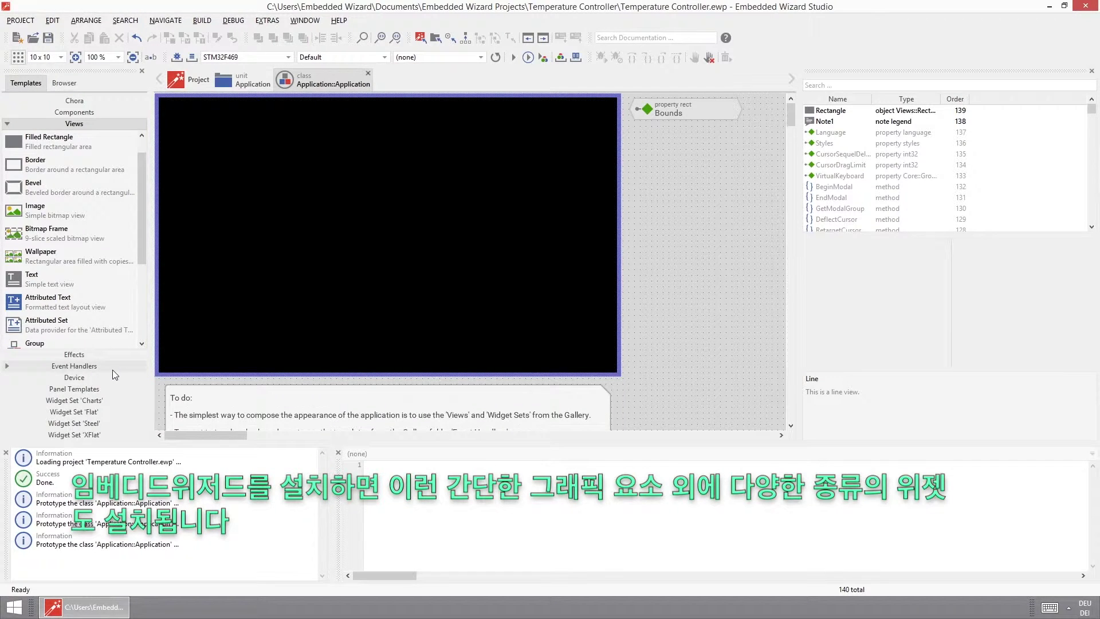
{"action": "scroll", "coordinate": [142, 265], "scroll_direction": "down", "scroll_amount": 1}
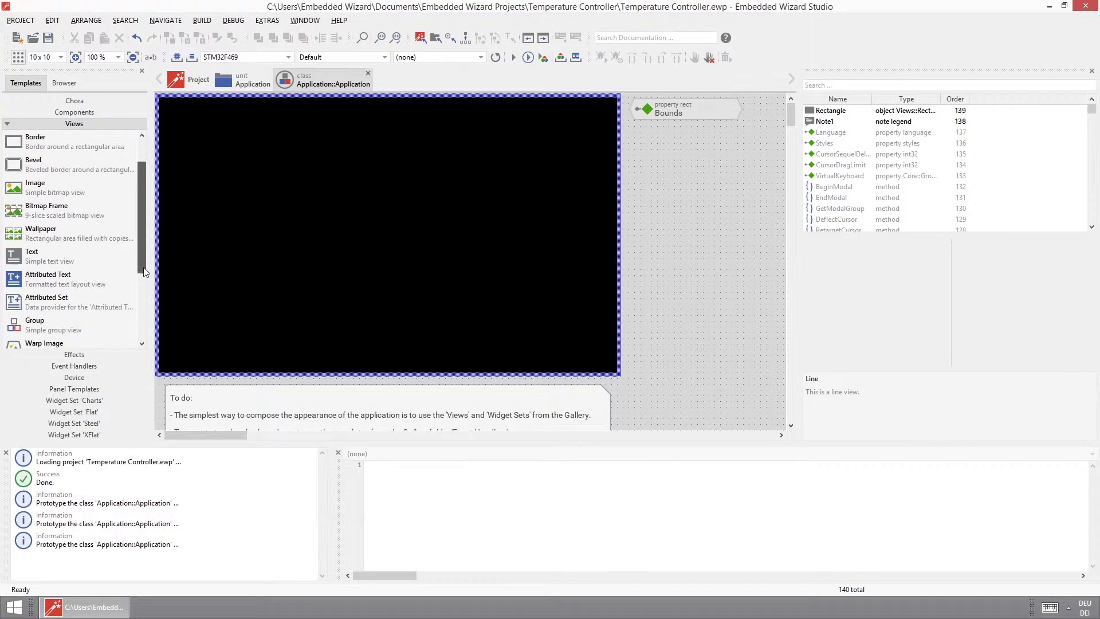
{"action": "left_click", "coordinate": [87, 390]}
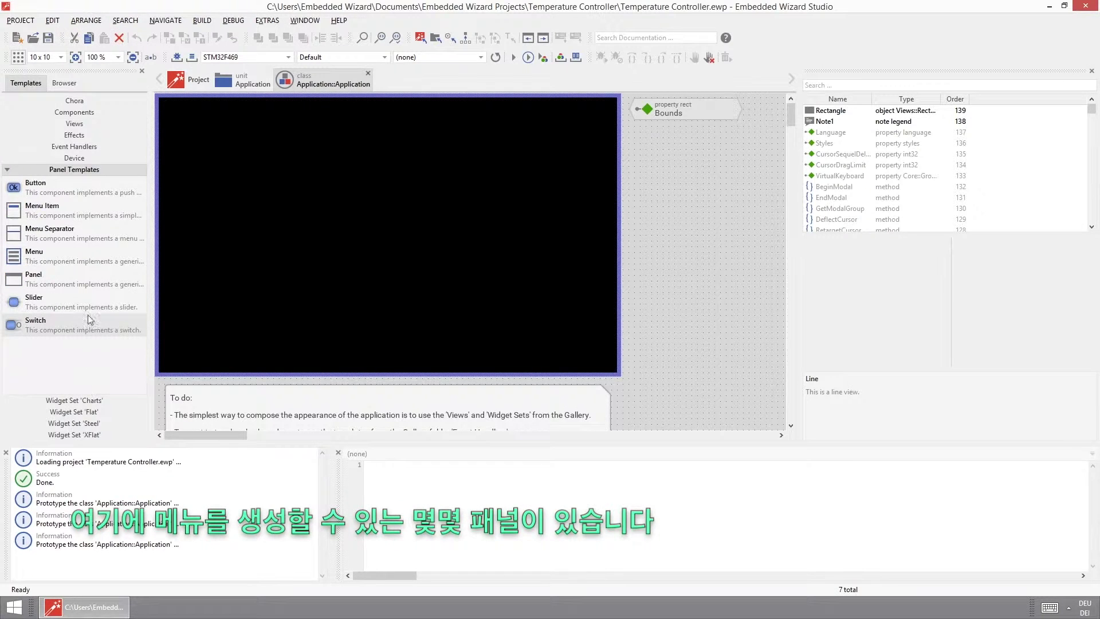
{"action": "left_click", "coordinate": [80, 401]}
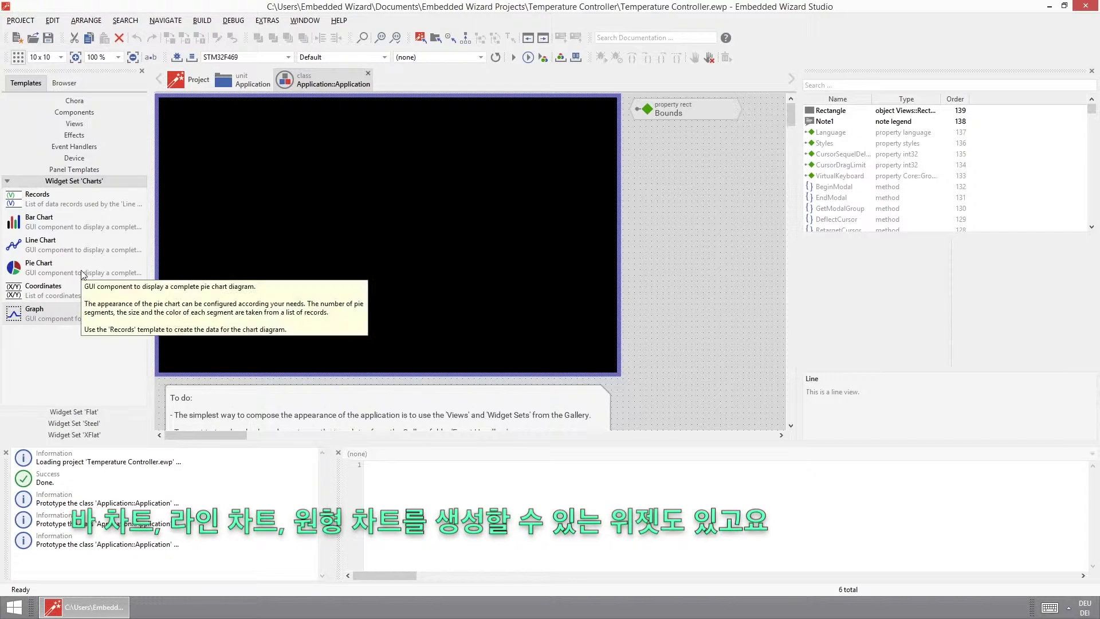
Step: Add an action button, switch, horizontal slider and rotary knob from Widget Set 'Flat' to the canvas
{"action": "left_click", "coordinate": [87, 411]}
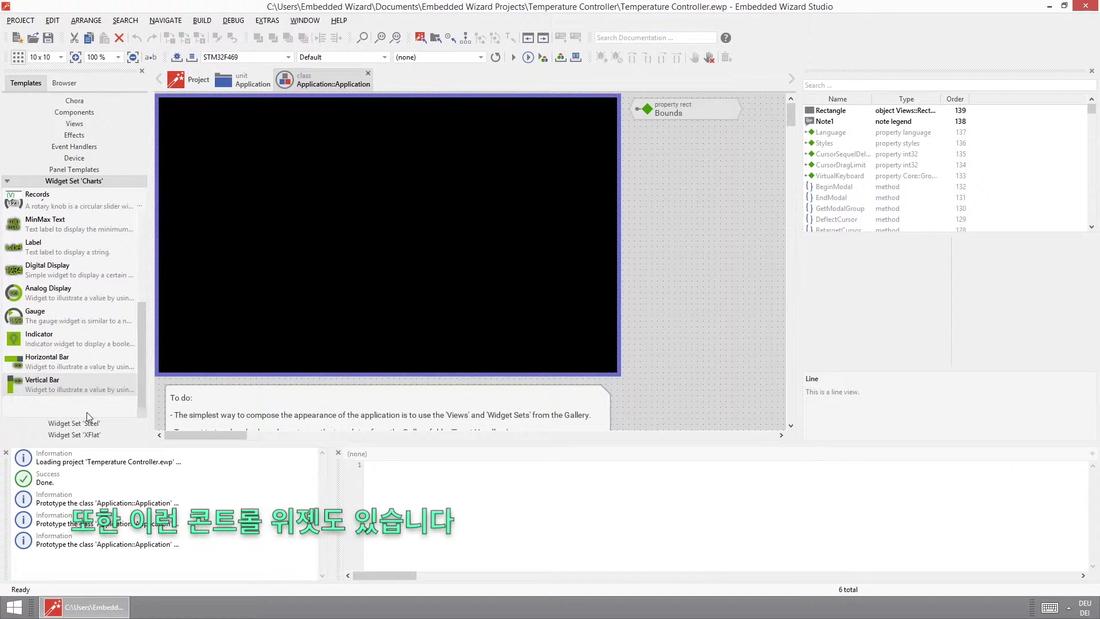
{"action": "left_click_drag", "start_coordinate": [139, 362], "coordinate": [142, 267]}
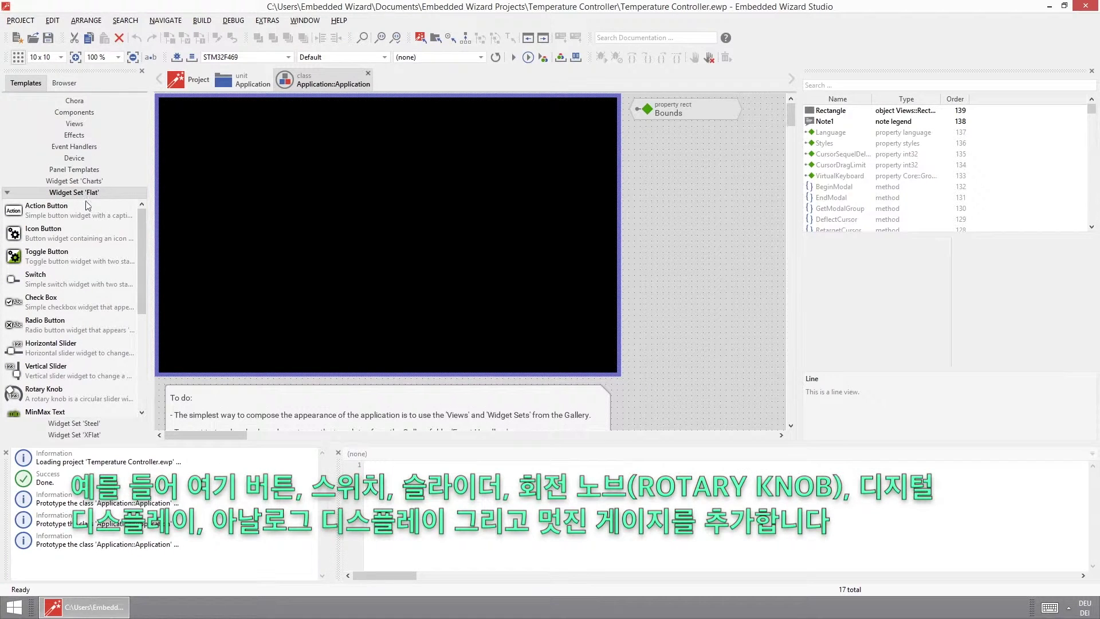
{"action": "left_click_drag", "start_coordinate": [65, 221], "coordinate": [218, 180]}
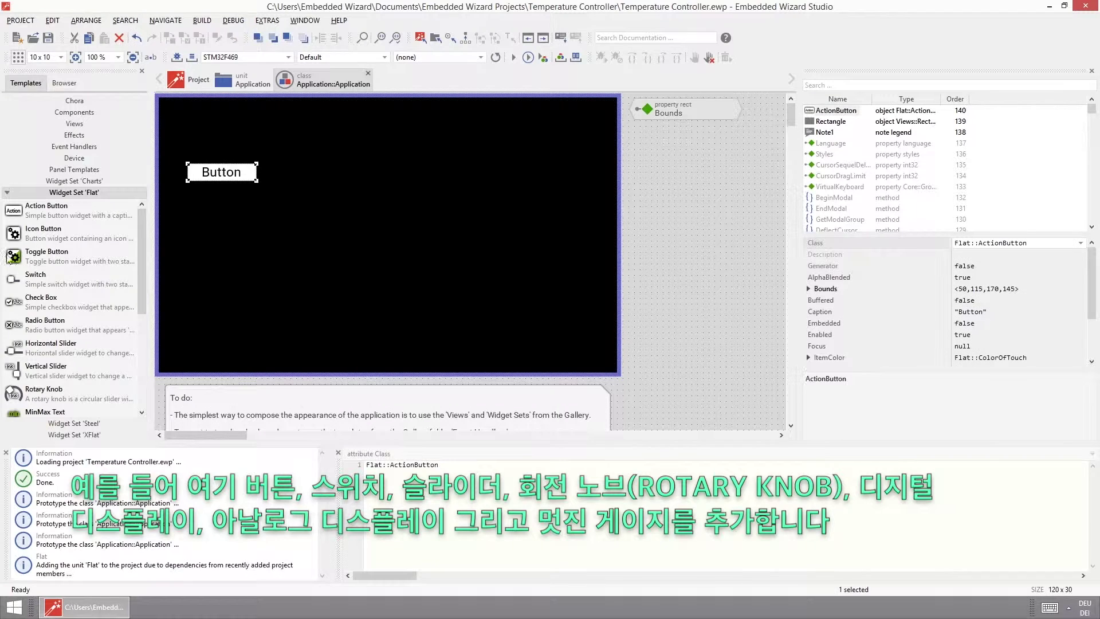
{"action": "left_click_drag", "start_coordinate": [47, 287], "coordinate": [268, 266]}
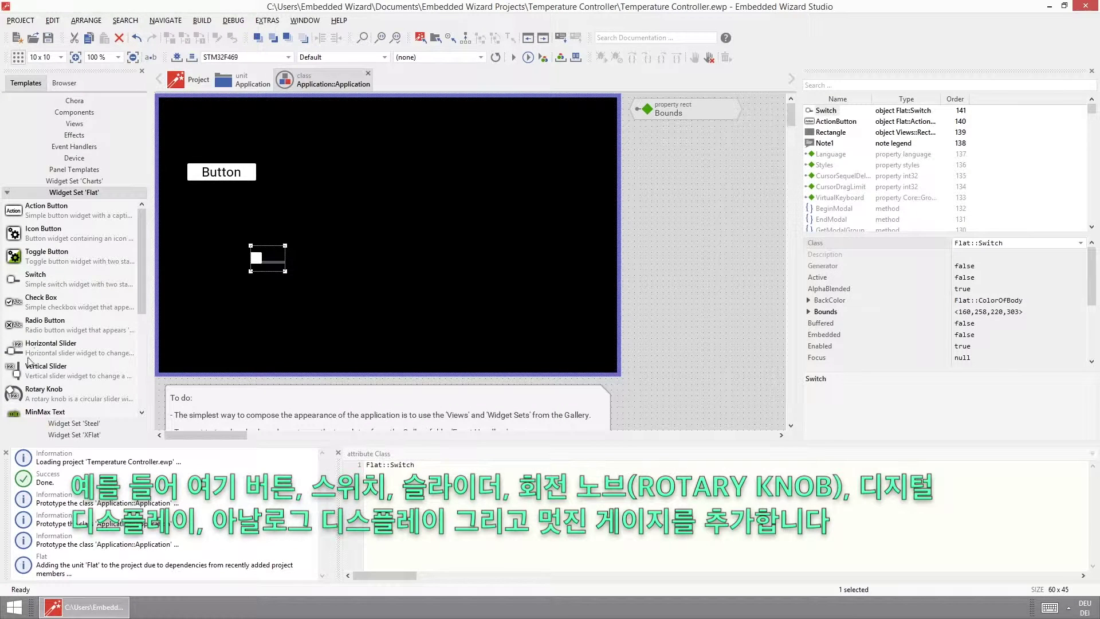
{"action": "left_click_drag", "start_coordinate": [260, 338], "coordinate": [313, 315]}
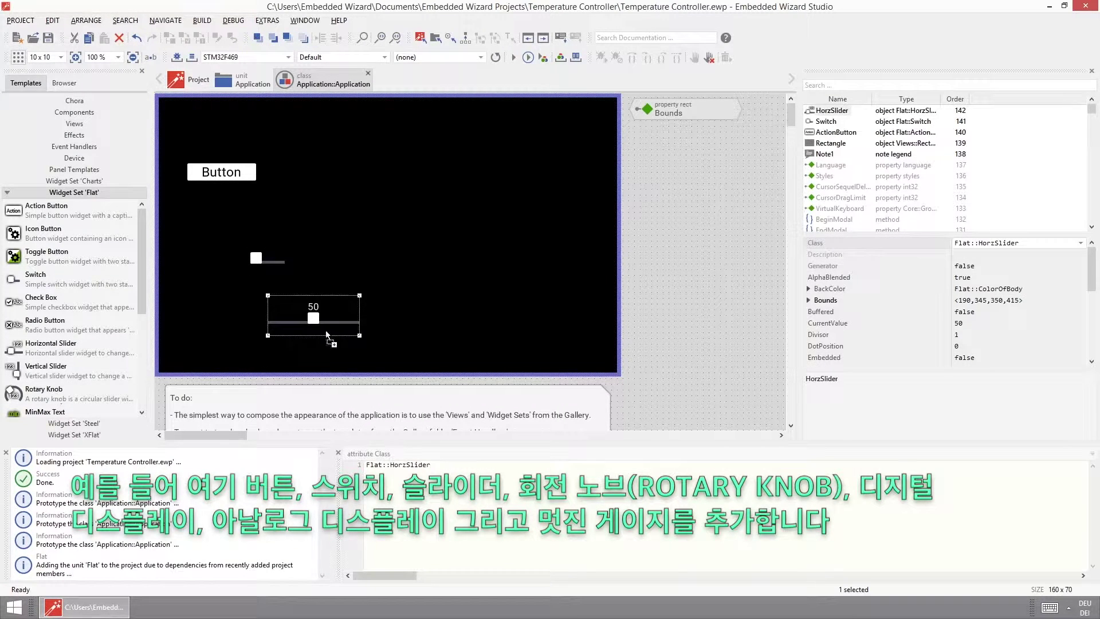
{"action": "left_click_drag", "start_coordinate": [322, 249], "coordinate": [342, 212]}
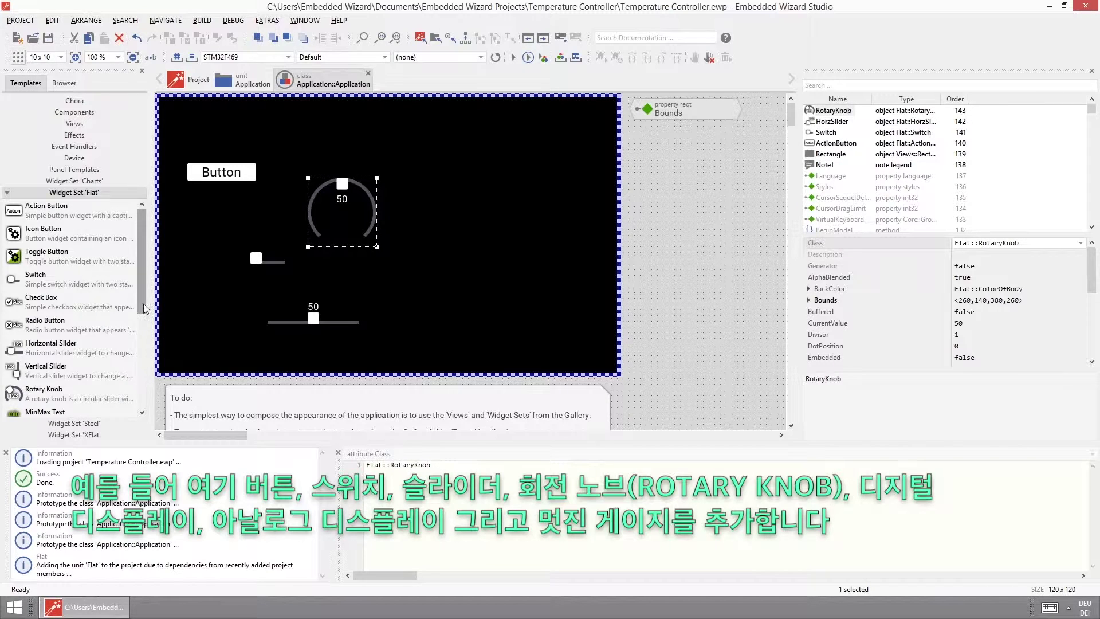
Step: Add a digital display, analog display, gauge, horizontal bar and vertical slider from Widget Set 'Flat' to the canvas
{"action": "scroll", "coordinate": [137, 358], "scroll_direction": "down", "scroll_amount": 2}
{"action": "left_click_drag", "start_coordinate": [43, 369], "coordinate": [409, 273]}
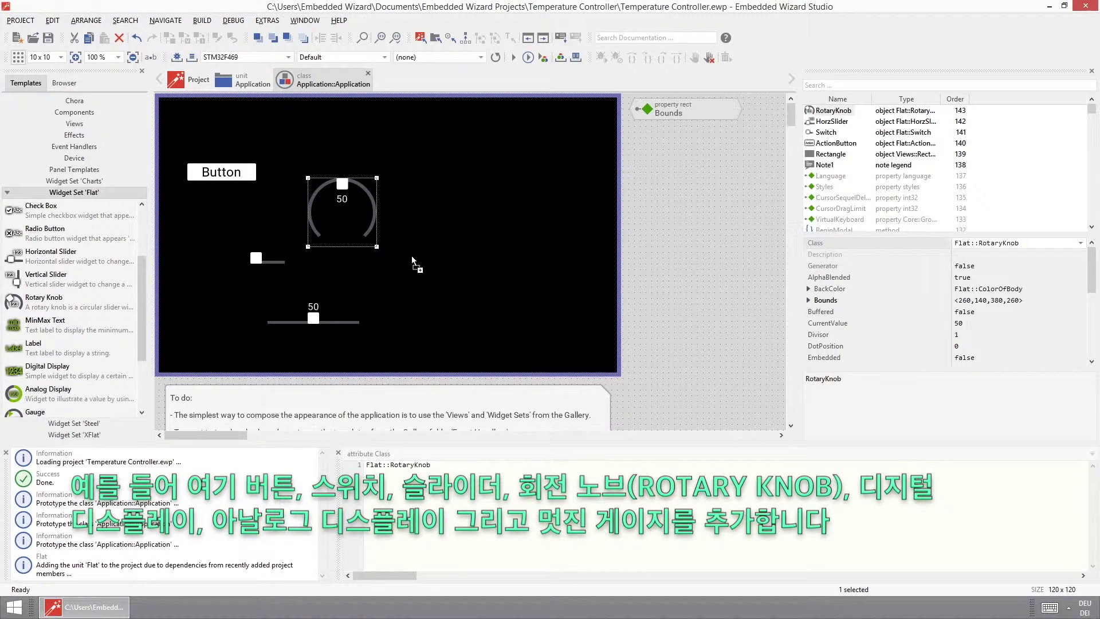
{"action": "left_click_drag", "start_coordinate": [414, 225], "coordinate": [414, 225]}
{"action": "left_click_drag", "start_coordinate": [74, 398], "coordinate": [411, 303]}
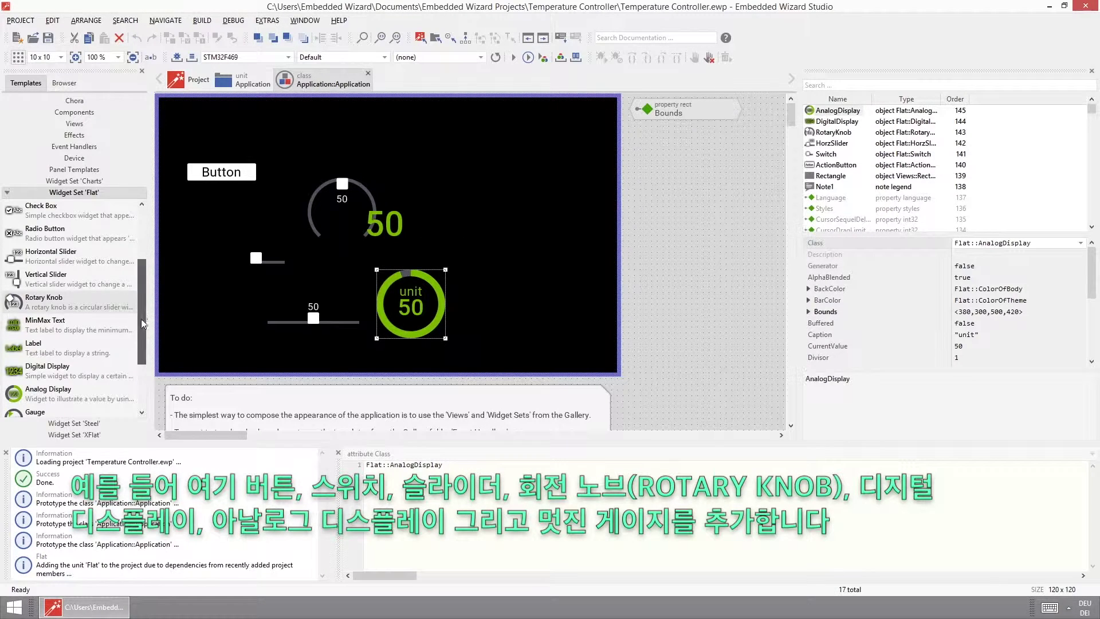
{"action": "scroll", "coordinate": [143, 321], "scroll_direction": "down", "scroll_amount": 2}
{"action": "left_click_drag", "start_coordinate": [25, 325], "coordinate": [496, 183]}
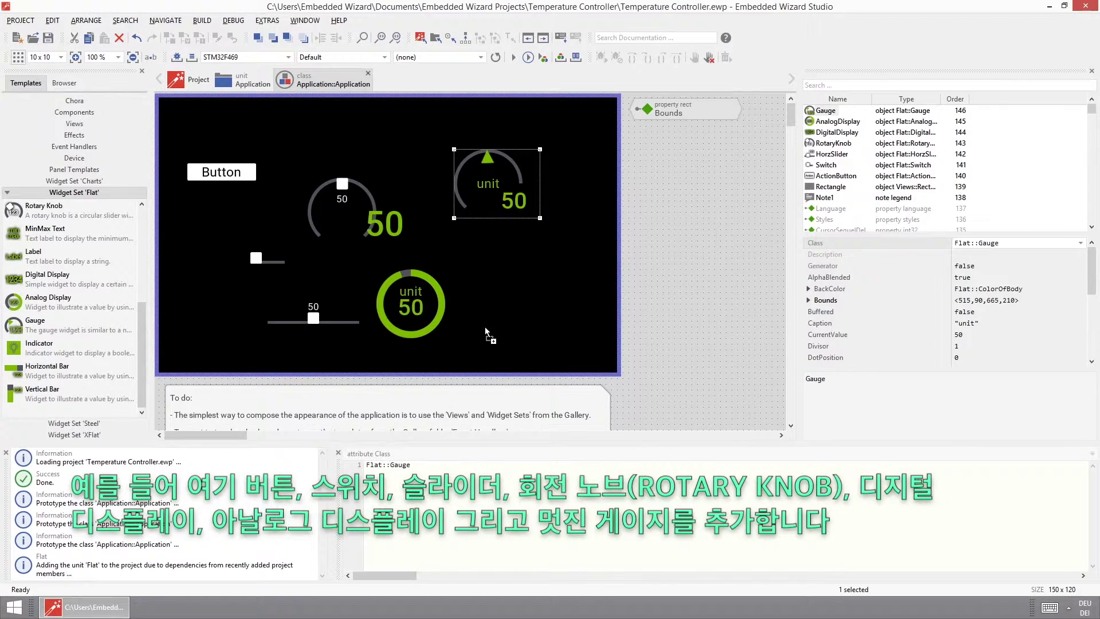
{"action": "left_click_drag", "start_coordinate": [484, 326], "coordinate": [485, 327]}
{"action": "left_click_drag", "start_coordinate": [144, 346], "coordinate": [156, 280]}
{"action": "left_click_drag", "start_coordinate": [57, 324], "coordinate": [545, 252]}
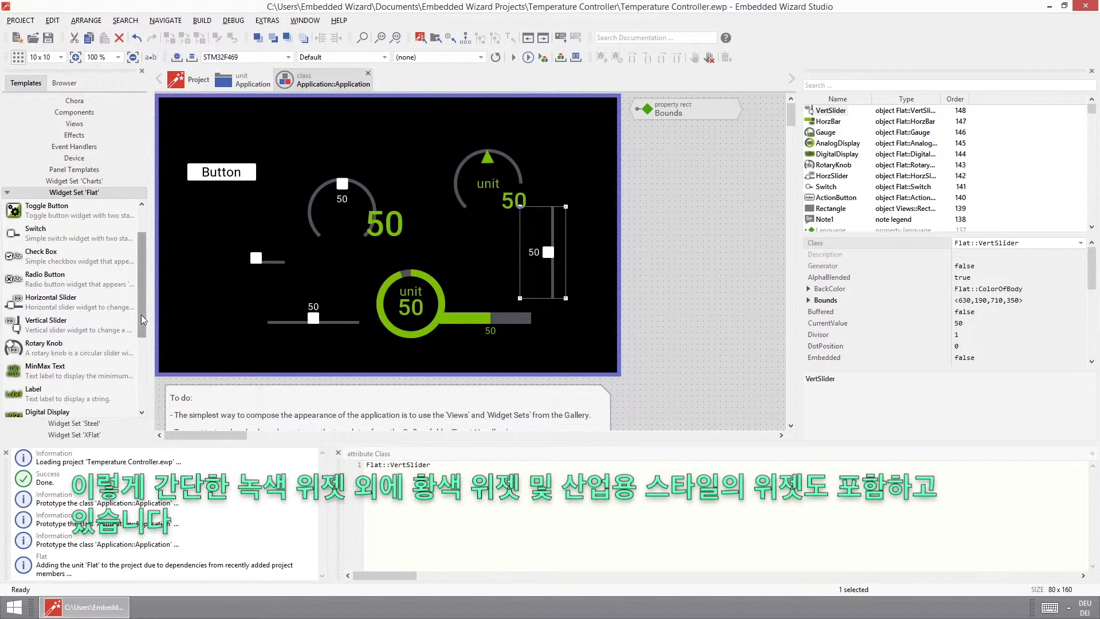
Step: Look through the remaining 'Flat' widgets and the templates in Widget Set 'Steel' and Widget Set 'XFlat'
{"action": "left_click_drag", "start_coordinate": [141, 315], "coordinate": [138, 362]}
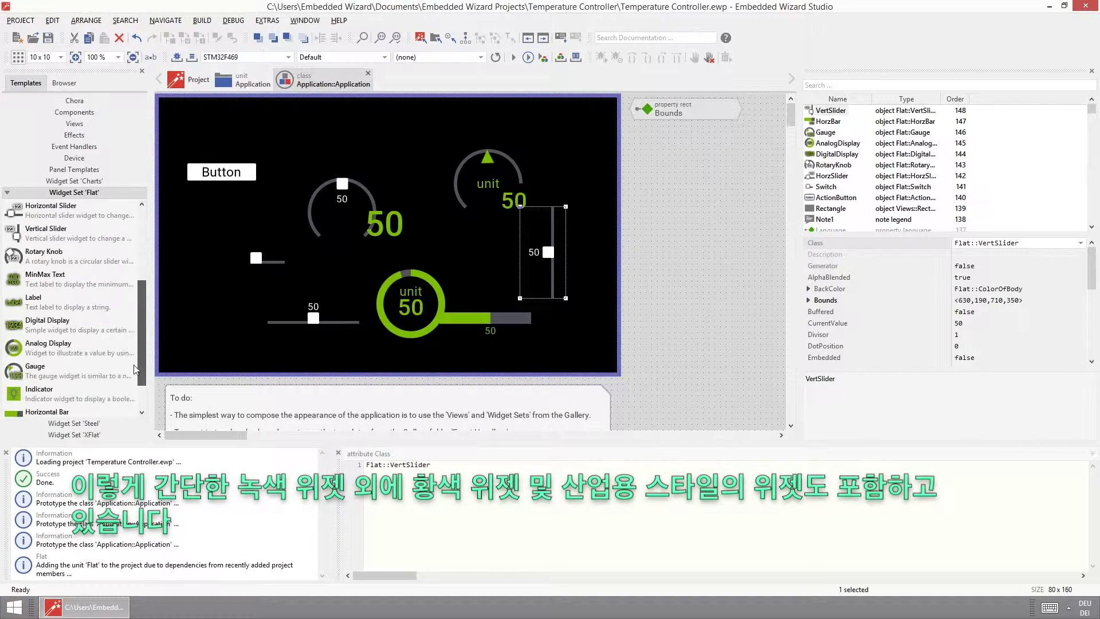
{"action": "left_click", "coordinate": [72, 424]}
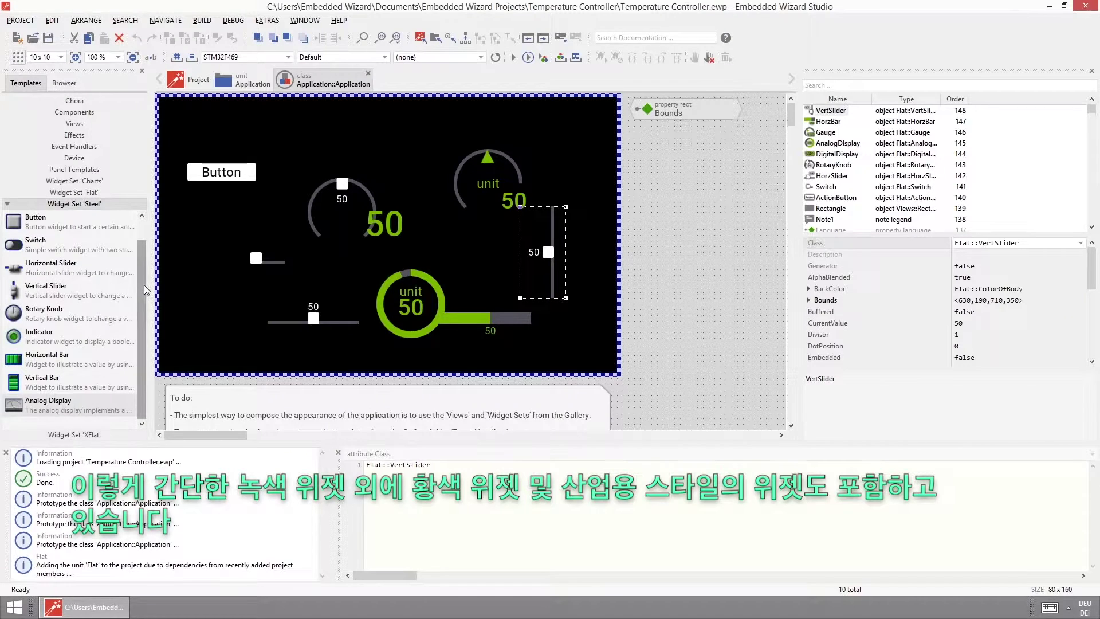
{"action": "mouse_move", "coordinate": [48, 383]}
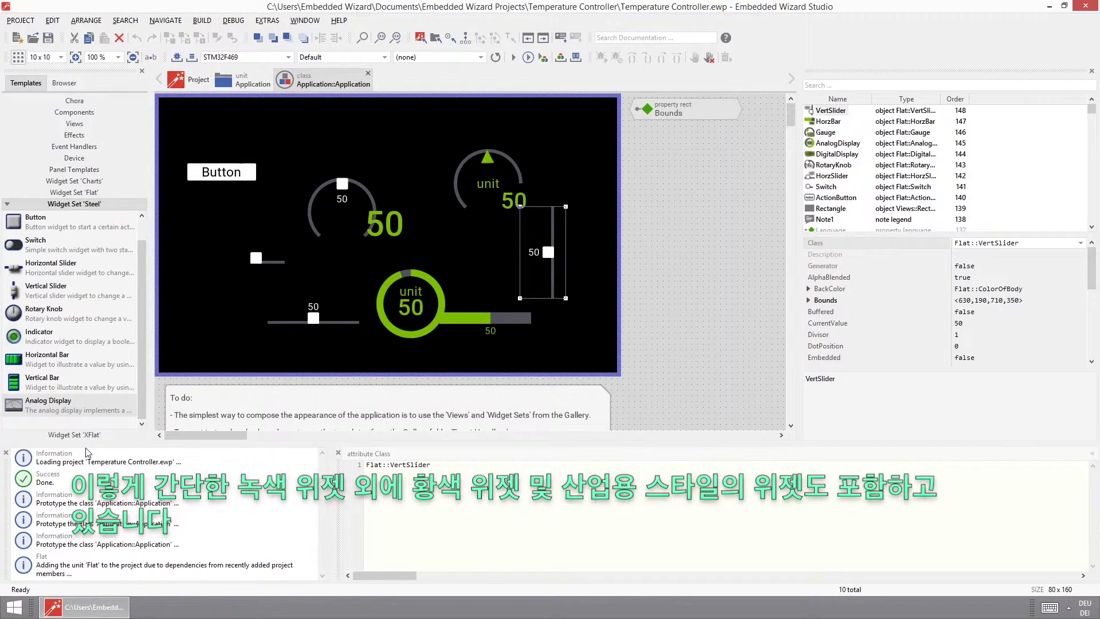
{"action": "scroll", "coordinate": [83, 443], "scroll_direction": "down", "scroll_amount": 3}
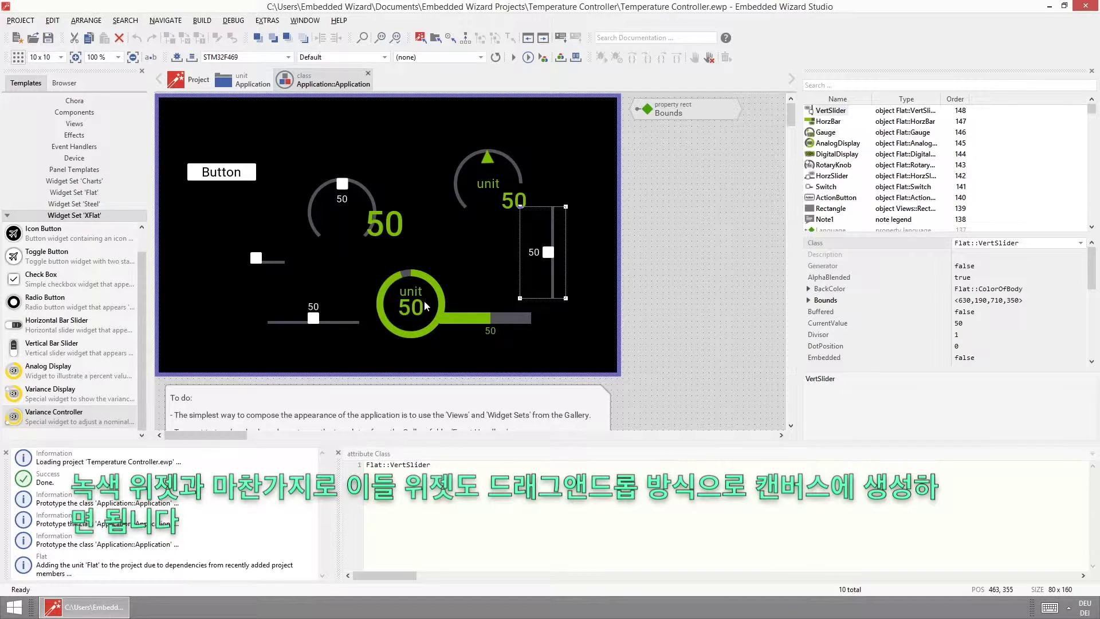
Step: Delete the button, switch, digital display and horizontal slider from the canvas
{"action": "left_click", "coordinate": [240, 181]}
{"action": "key", "text": "Delete"}
{"action": "left_click", "coordinate": [268, 259]}
{"action": "key", "text": "Delete"}
{"action": "left_click", "coordinate": [382, 226]}
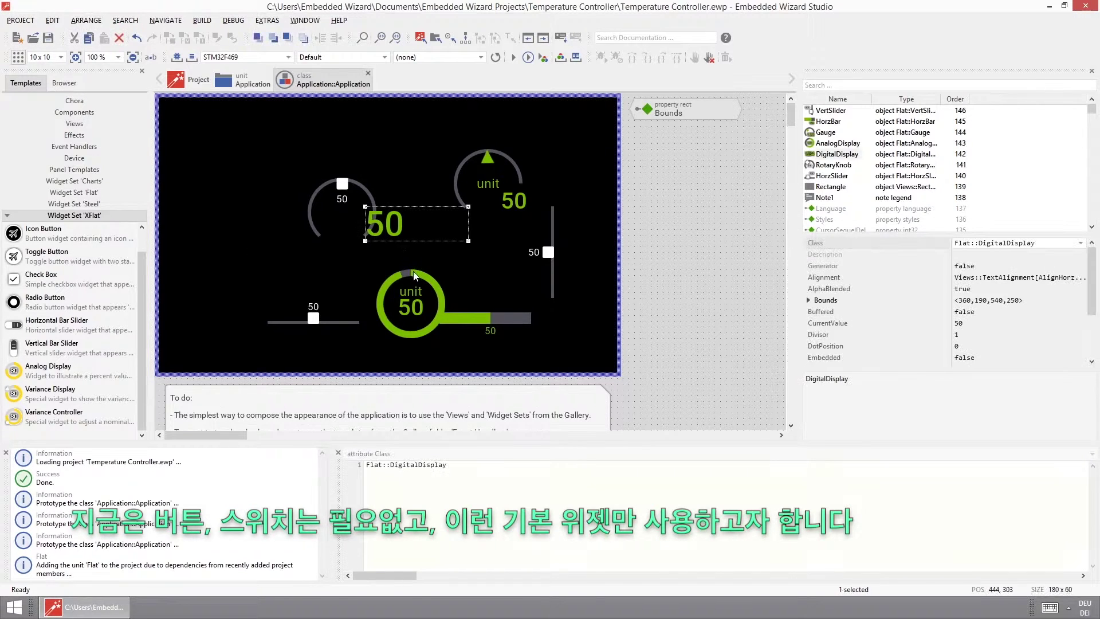
{"action": "key", "text": "Delete"}
{"action": "left_click", "coordinate": [316, 320]}
{"action": "key", "text": "Delete"}
Step: Arrange the rotary knob, analog display and gauge in a row, with the horizontal bar below and the vertical slider beside the gauge
{"action": "left_click", "coordinate": [390, 301]}
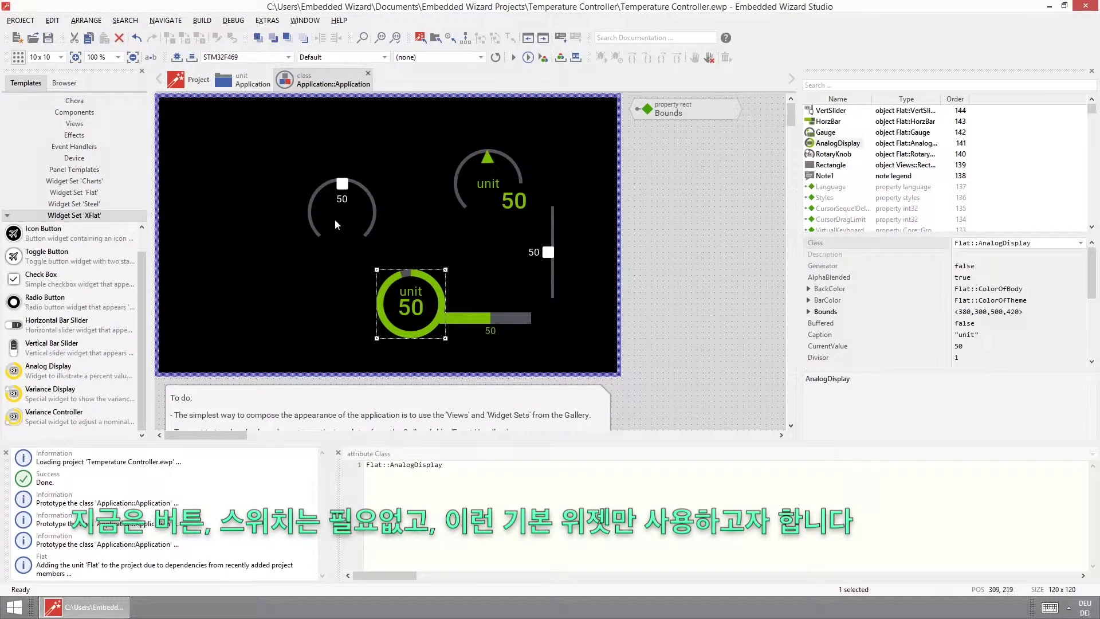
{"action": "left_click_drag", "start_coordinate": [322, 201], "coordinate": [264, 206]}
{"action": "left_click", "coordinate": [414, 302]}
{"action": "left_click_drag", "start_coordinate": [414, 302], "coordinate": [379, 216]}
{"action": "left_click_drag", "start_coordinate": [507, 185], "coordinate": [475, 219]}
{"action": "left_click_drag", "start_coordinate": [507, 315], "coordinate": [308, 302]}
{"action": "left_click", "coordinate": [547, 252]}
{"action": "left_click_drag", "start_coordinate": [547, 253], "coordinate": [566, 196]}
{"action": "key", "text": "Escape"}
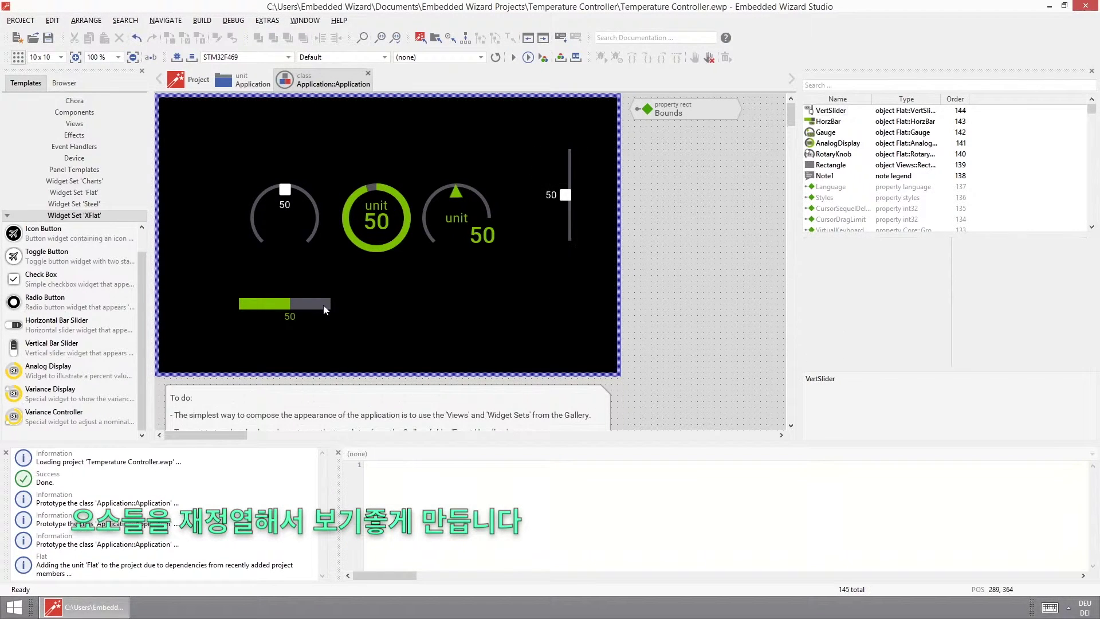
Step: Enlarge the horizontal bar to 520 x 60 and lengthen the vertical slider to 80 x 240
{"action": "left_click", "coordinate": [329, 306]}
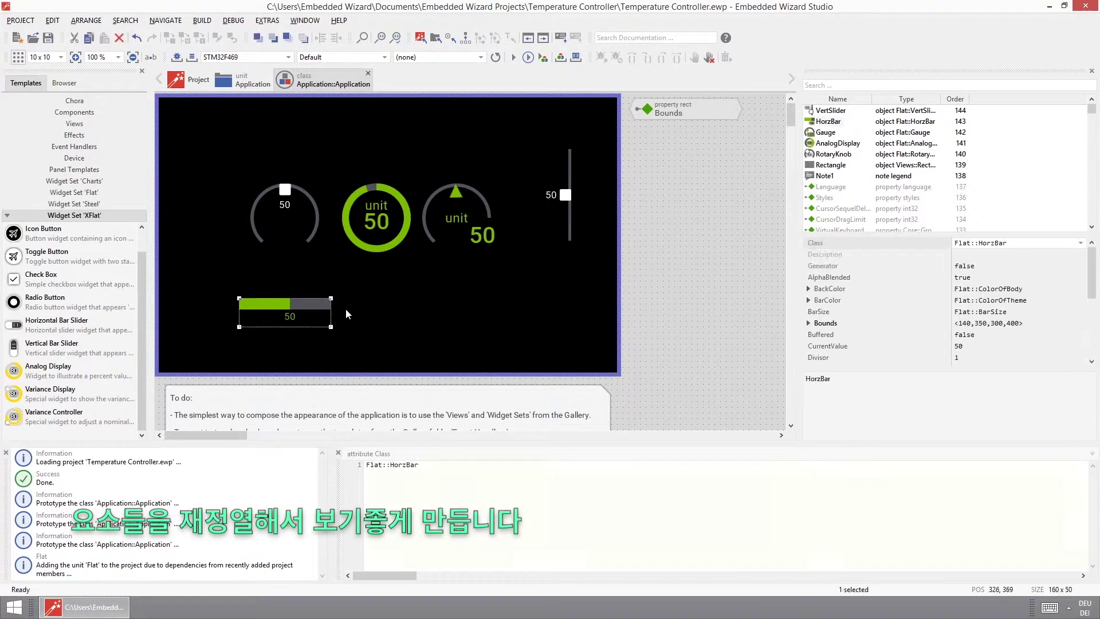
{"action": "left_click_drag", "start_coordinate": [331, 327], "coordinate": [536, 334]}
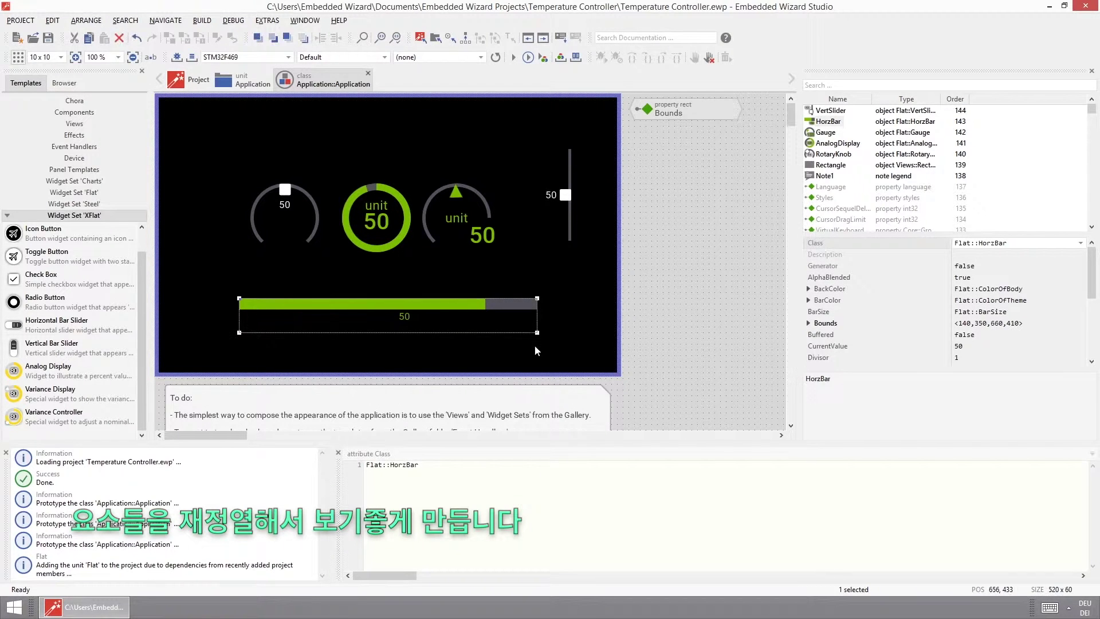
{"action": "left_click", "coordinate": [564, 199]}
{"action": "left_click_drag", "start_coordinate": [577, 243], "coordinate": [577, 275]}
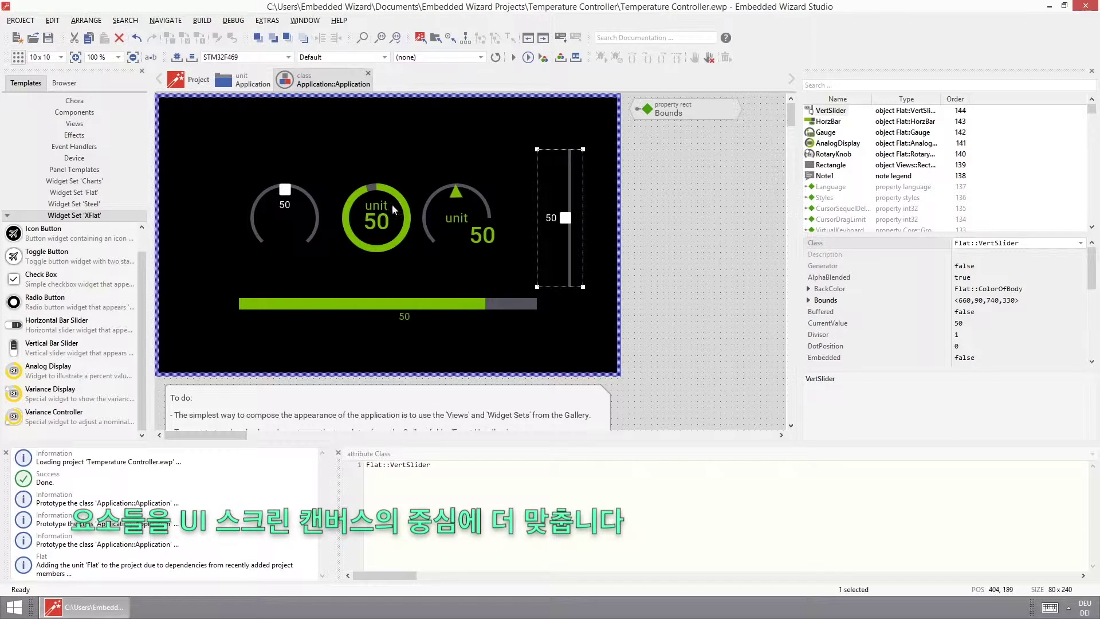
Step: Shift the rotary knob, analog display and gauge toward the canvas centre, aligned in one row above the horizontal bar
{"action": "left_click_drag", "start_coordinate": [436, 210], "coordinate": [465, 217]}
{"action": "left_click", "coordinate": [389, 233]}
{"action": "left_click_drag", "start_coordinate": [389, 233], "coordinate": [412, 245]}
{"action": "left_click_drag", "start_coordinate": [300, 218], "coordinate": [311, 229]}
{"action": "left_click", "coordinate": [424, 232]}
{"action": "left_click_drag", "start_coordinate": [427, 235], "coordinate": [421, 235]}
{"action": "left_click", "coordinate": [509, 225]}
{"action": "left_click_drag", "start_coordinate": [508, 226], "coordinate": [503, 231]}
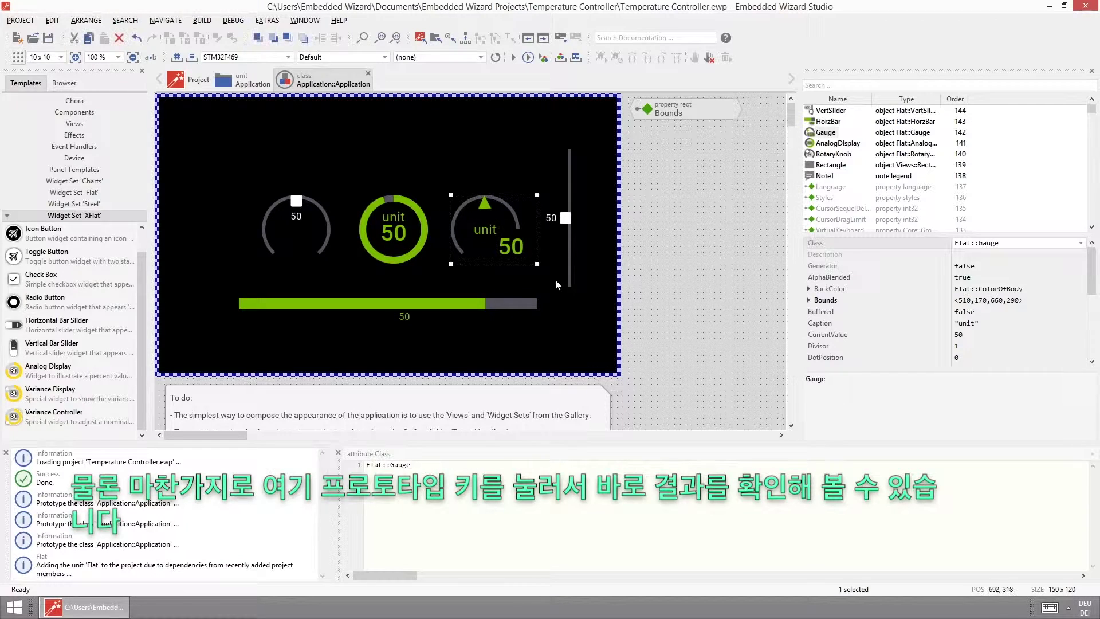
Step: Preview the application in the Prototyper, try out the rotary knob and vertical slider, and close the preview
{"action": "left_click", "coordinate": [515, 58]}
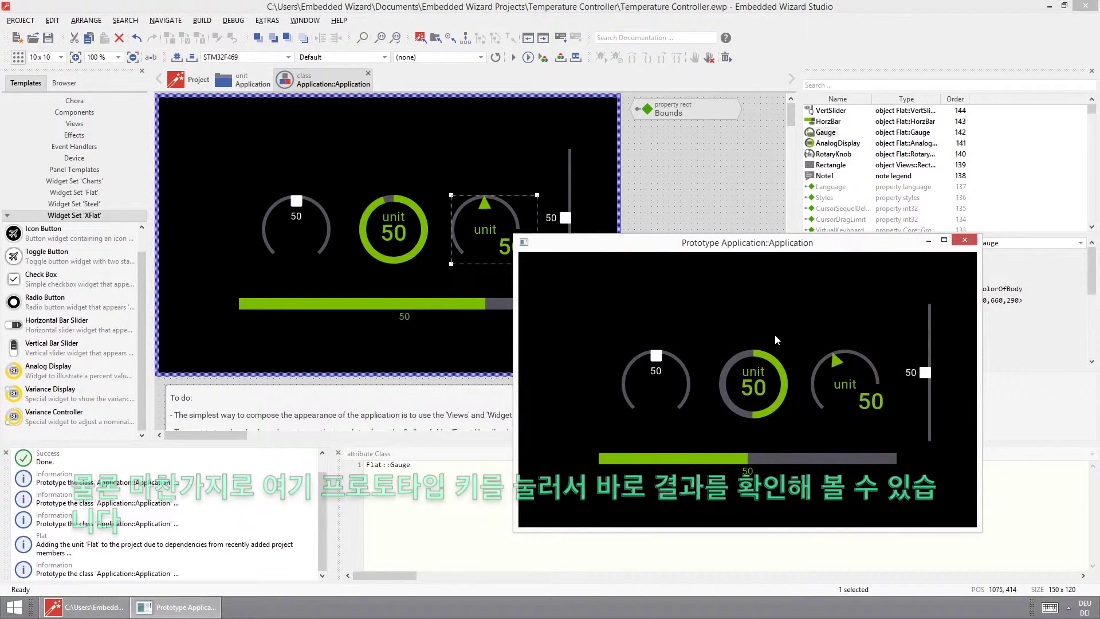
{"action": "mouse_move", "coordinate": [646, 360]}
{"action": "left_mouse_down"}
{"action": "mouse_move", "coordinate": [630, 367]}
{"action": "mouse_move", "coordinate": [681, 368]}
{"action": "mouse_move", "coordinate": [633, 369]}
{"action": "left_mouse_up"}
{"action": "left_click_drag", "start_coordinate": [920, 376], "coordinate": [934, 420]}
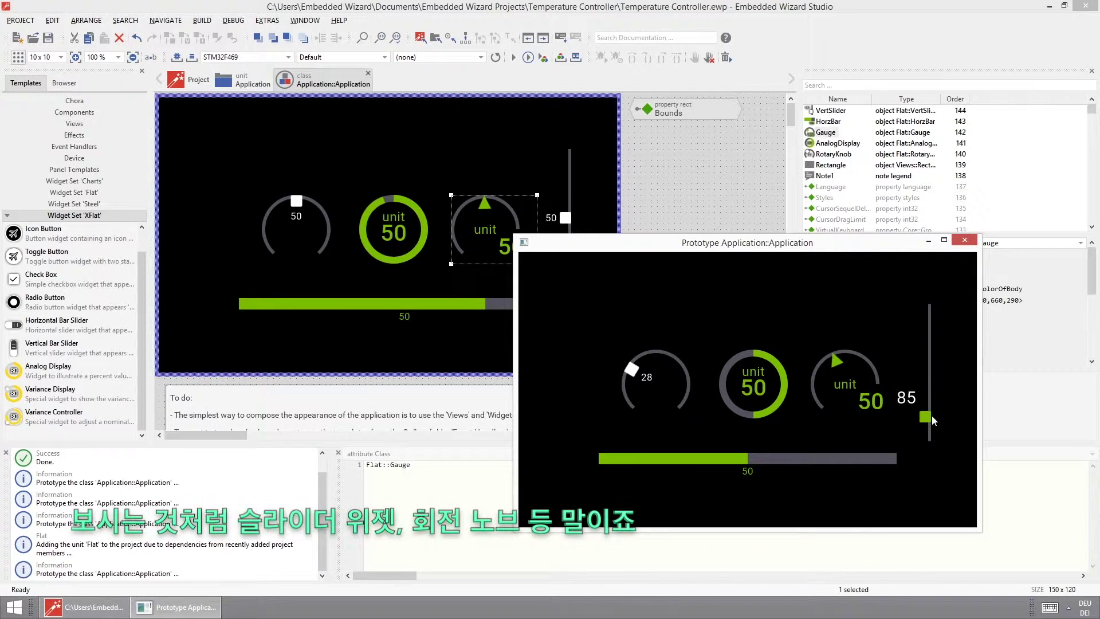
{"action": "left_click_drag", "start_coordinate": [696, 381], "coordinate": [657, 354]}
{"action": "left_click", "coordinate": [964, 241]}
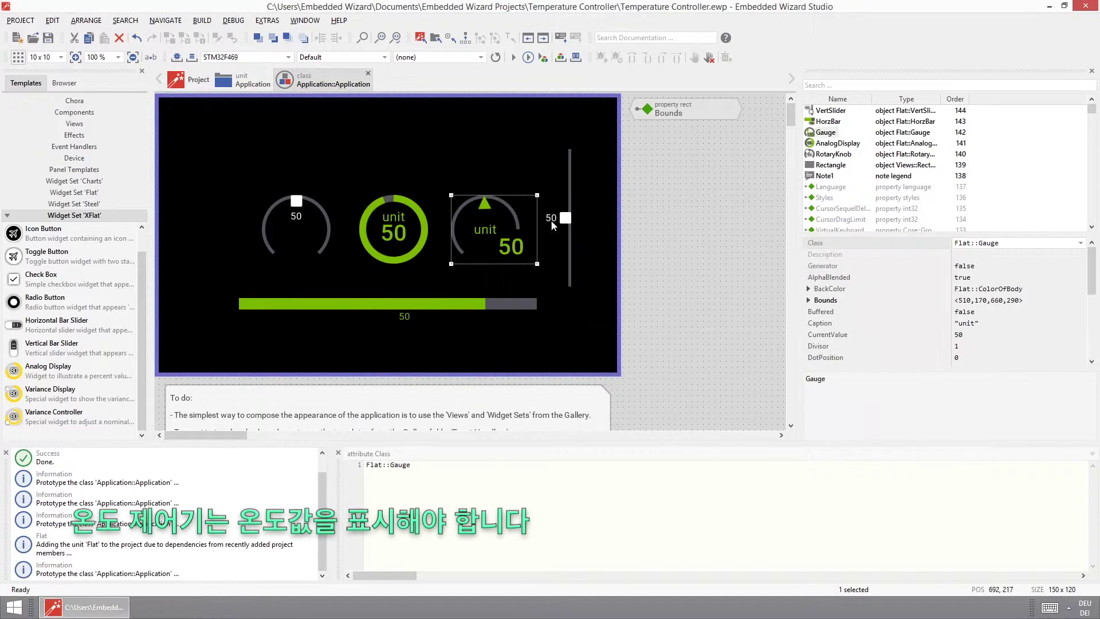
Step: Set the caption of both the analog display and the gauge to "°C"
{"action": "left_click", "coordinate": [392, 224]}
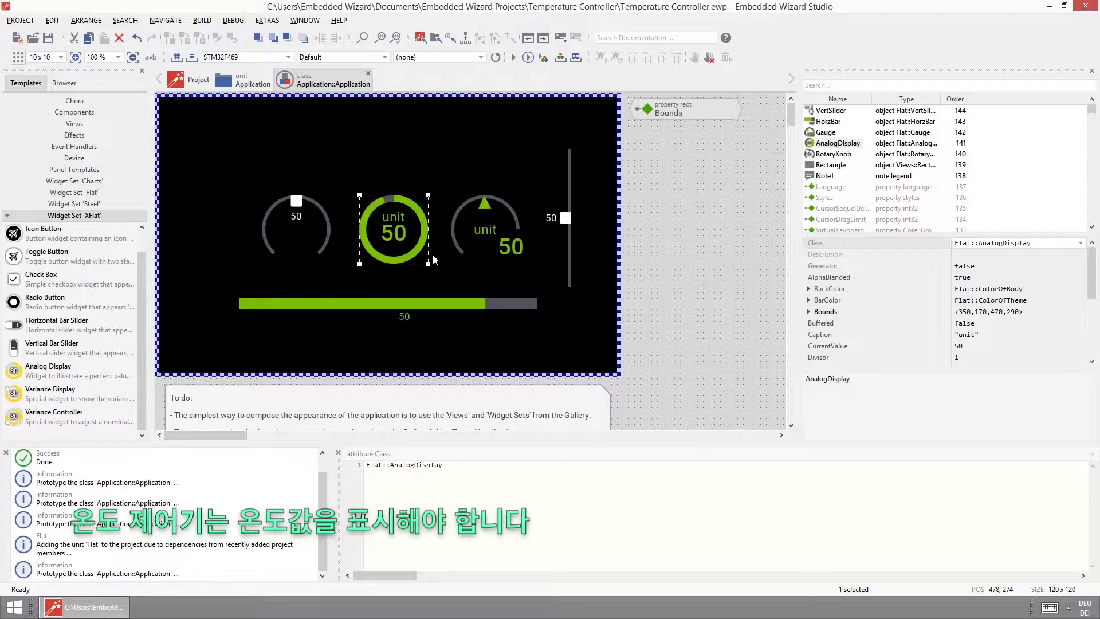
{"action": "left_click", "coordinate": [501, 237], "text": "shift"}
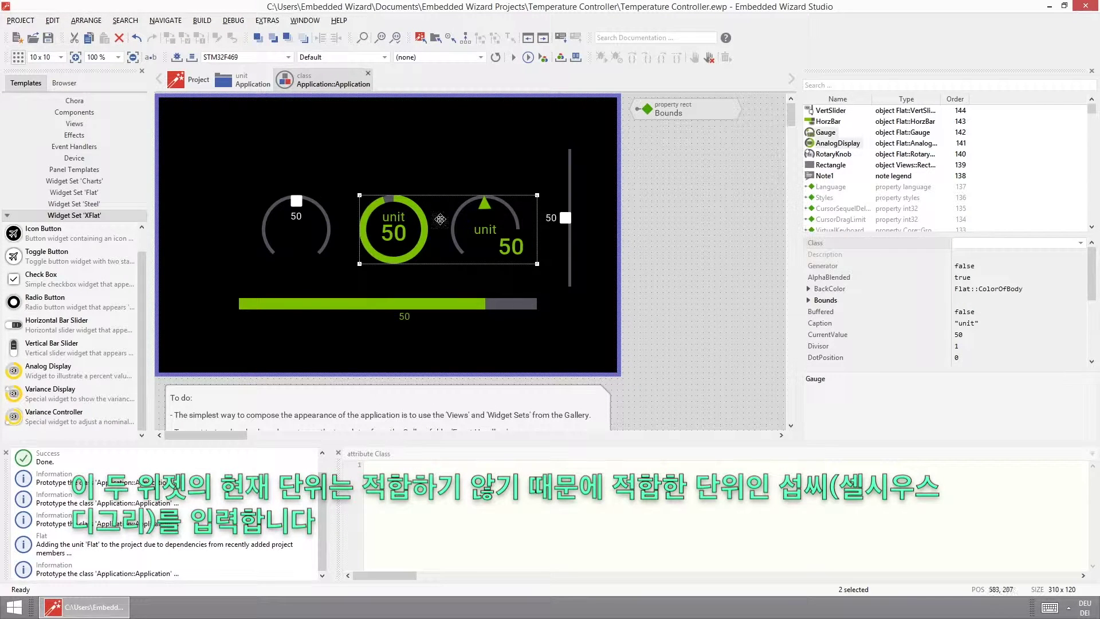
{"action": "left_click", "coordinate": [985, 322]}
{"action": "left_click", "coordinate": [977, 324]}
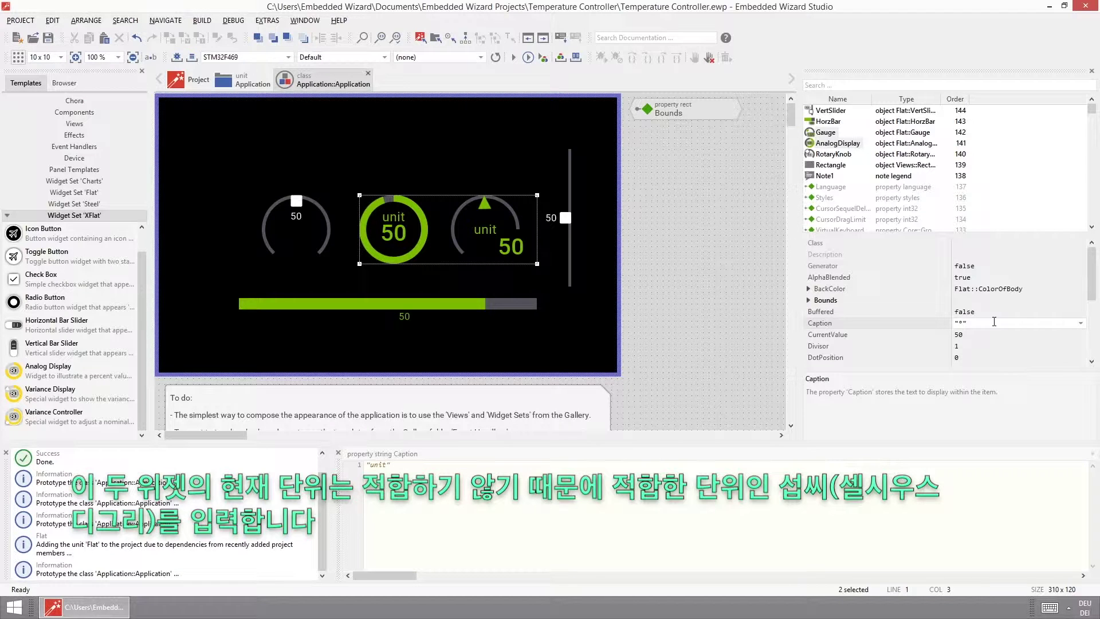
{"action": "key", "text": "Return"}
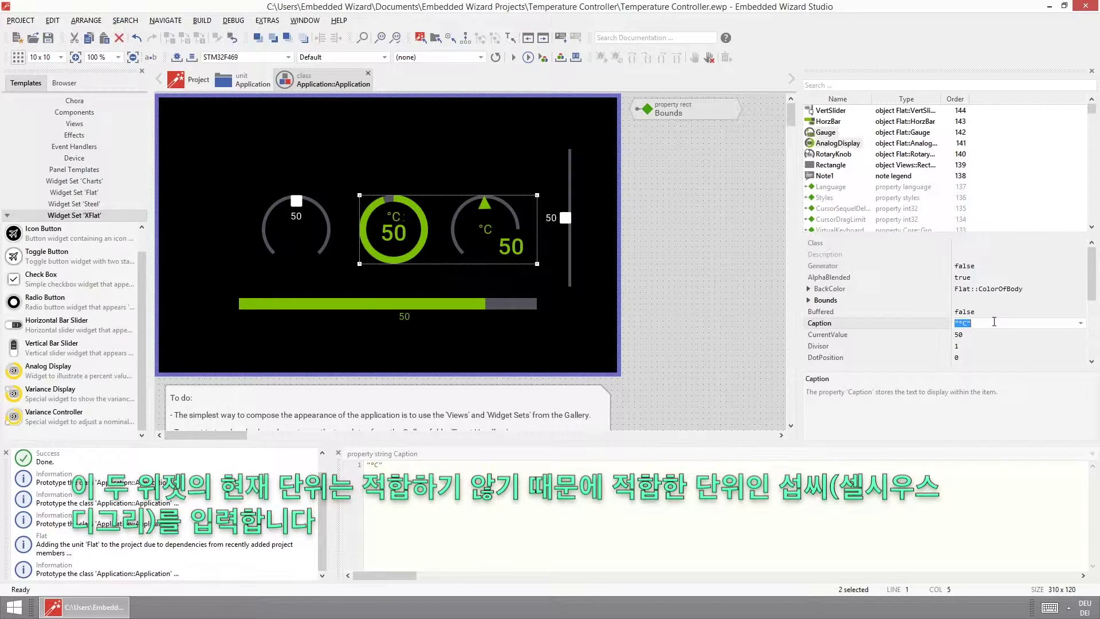
{"action": "left_click", "coordinate": [701, 280]}
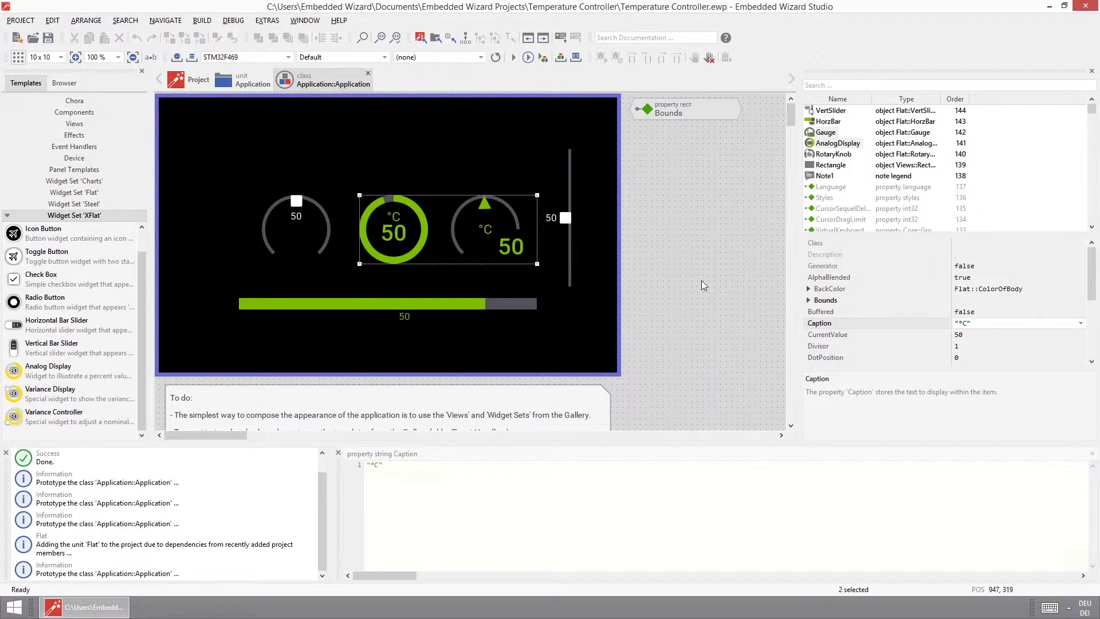
Step: Add a text view above the round widgets and stretch it across the full canvas width at 800 x 80
{"action": "left_click", "coordinate": [74, 123]}
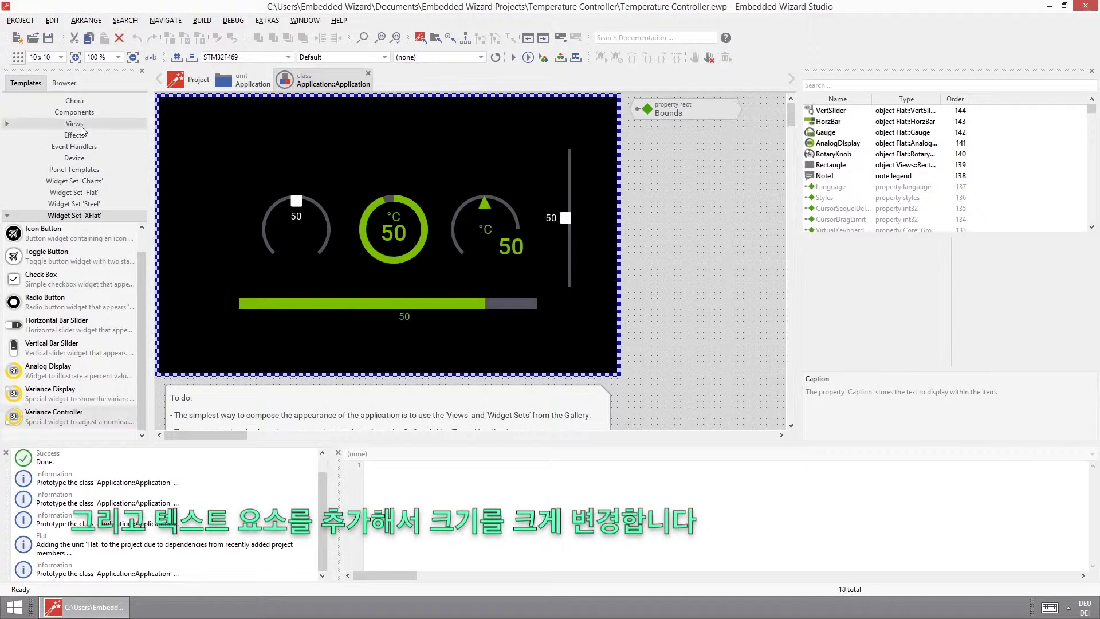
{"action": "left_click_drag", "start_coordinate": [65, 261], "coordinate": [159, 120]}
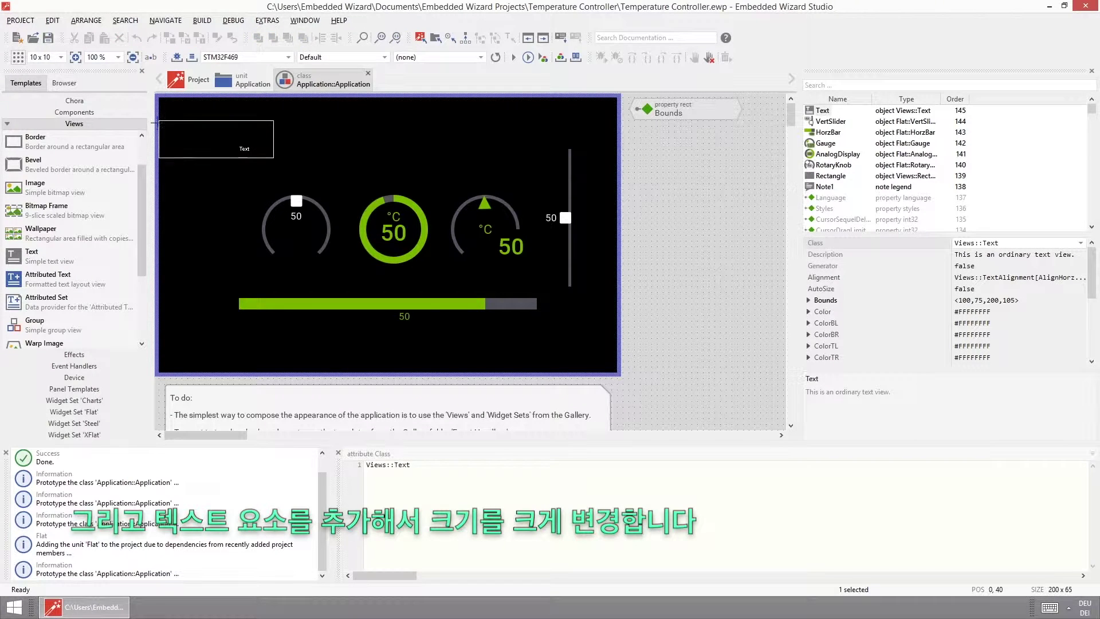
{"action": "left_click_drag", "start_coordinate": [273, 158], "coordinate": [620, 166]}
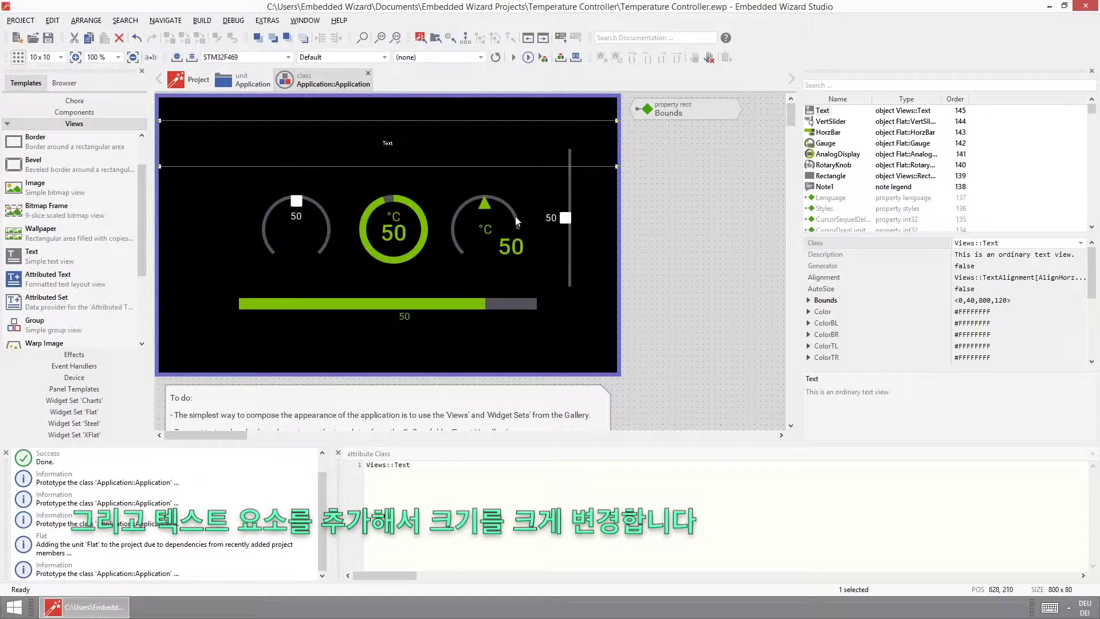
Step: Set the text view's string to "Temperature Controller V1.0"
{"action": "left_click_drag", "start_coordinate": [1093, 290], "coordinate": [1097, 346]}
{"action": "left_click", "coordinate": [1020, 323]}
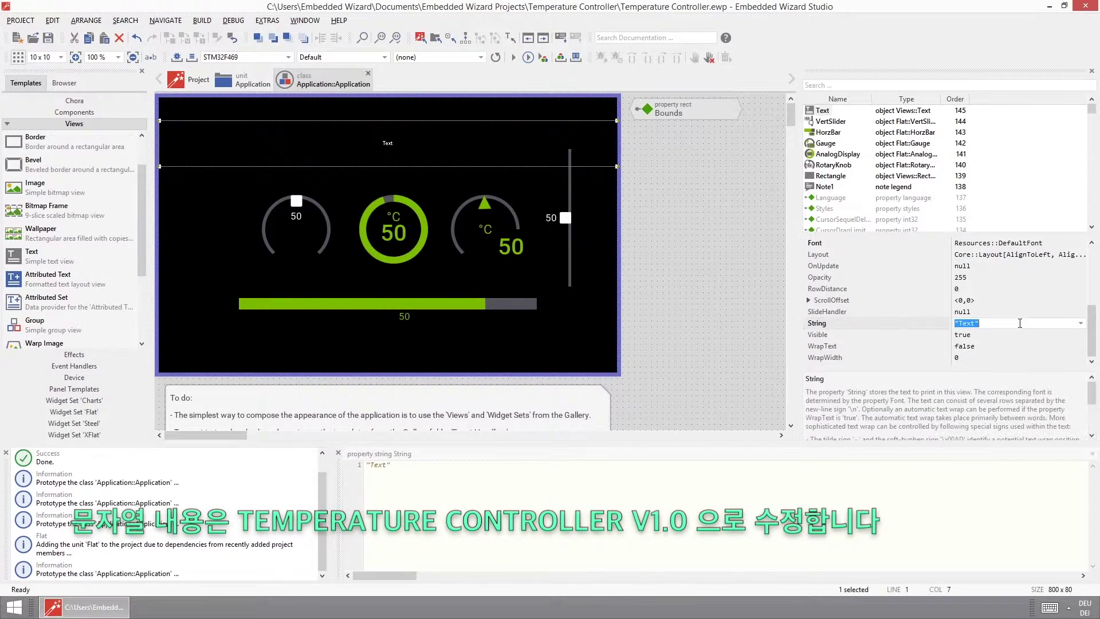
{"action": "type", "text": "\"Temperature Controller V1.0"}
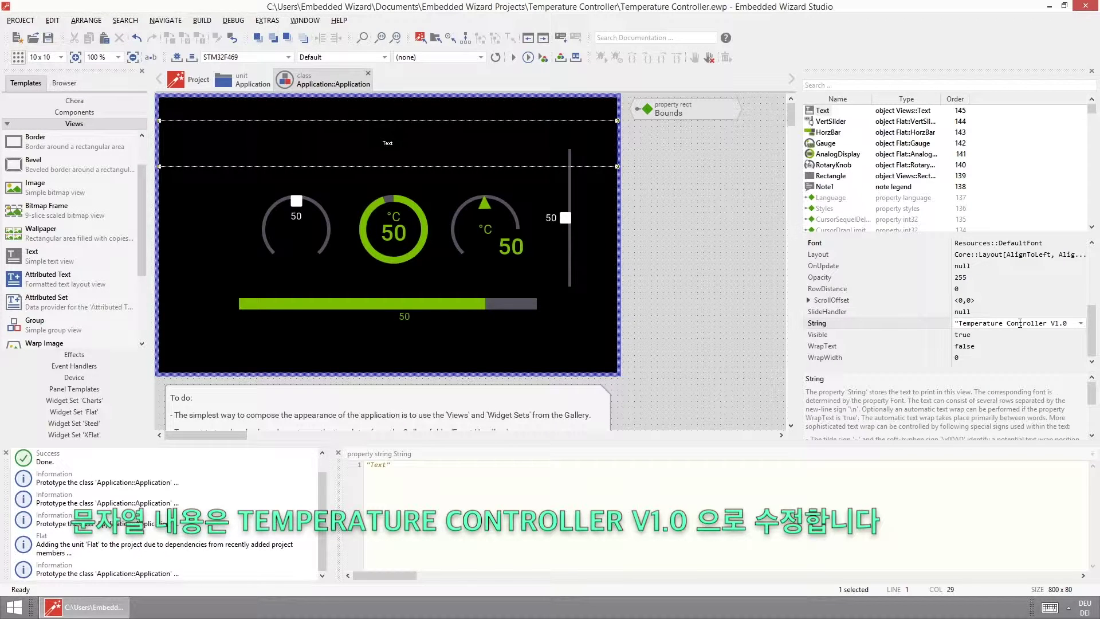
{"action": "key", "text": "Return"}
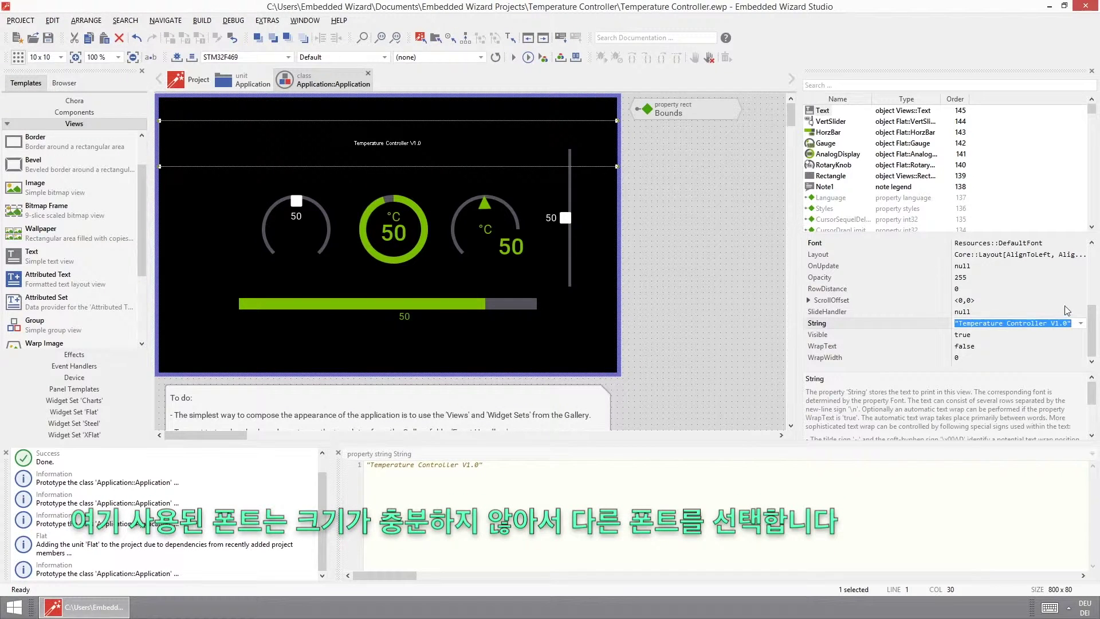
Step: Set the title text's Font property to Application::Font, the Arial 32 pixel font
{"action": "left_click_drag", "start_coordinate": [1094, 324], "coordinate": [1098, 304]}
{"action": "scroll", "coordinate": [1097, 302], "scroll_direction": "up", "scroll_amount": 3}
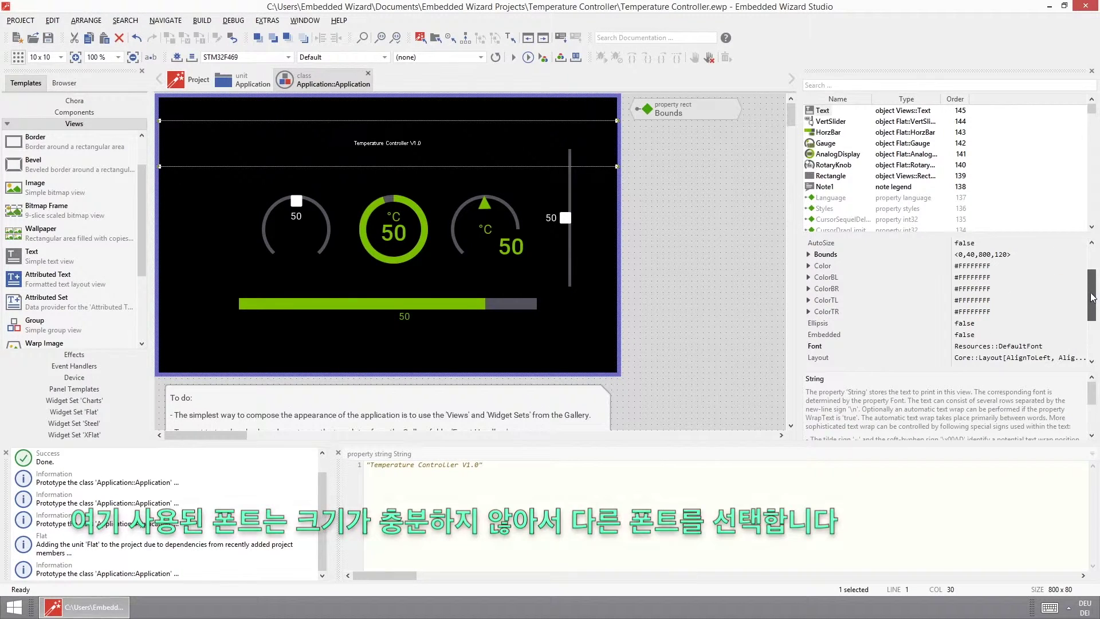
{"action": "scroll", "coordinate": [1097, 298], "scroll_direction": "down", "scroll_amount": 2}
{"action": "left_click", "coordinate": [1068, 345]}
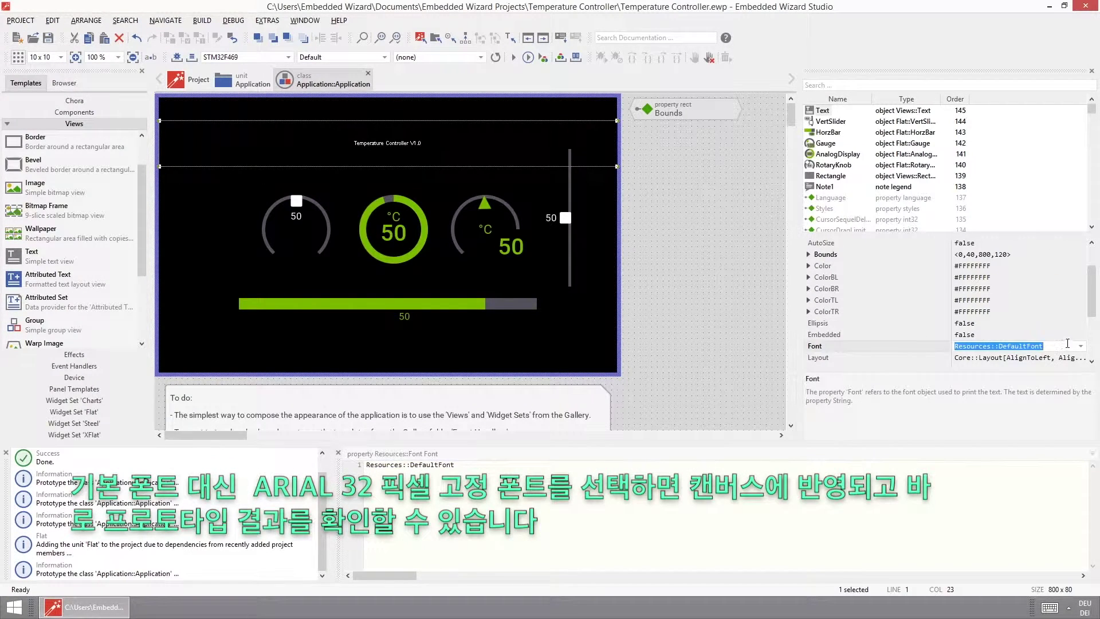
{"action": "left_click", "coordinate": [1081, 346]}
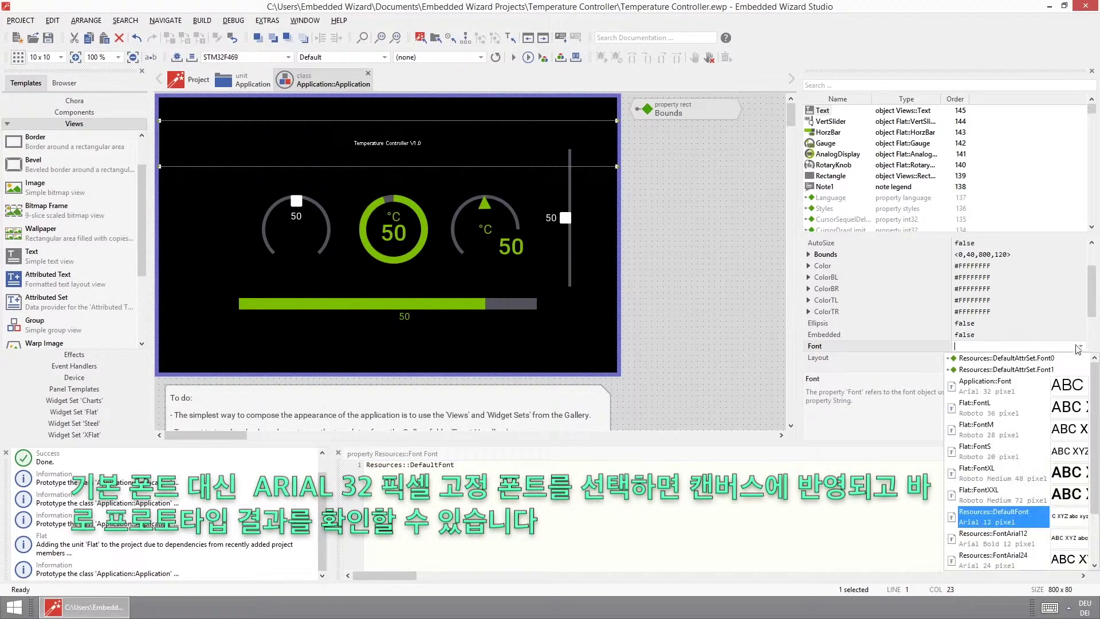
{"action": "left_click", "coordinate": [984, 393]}
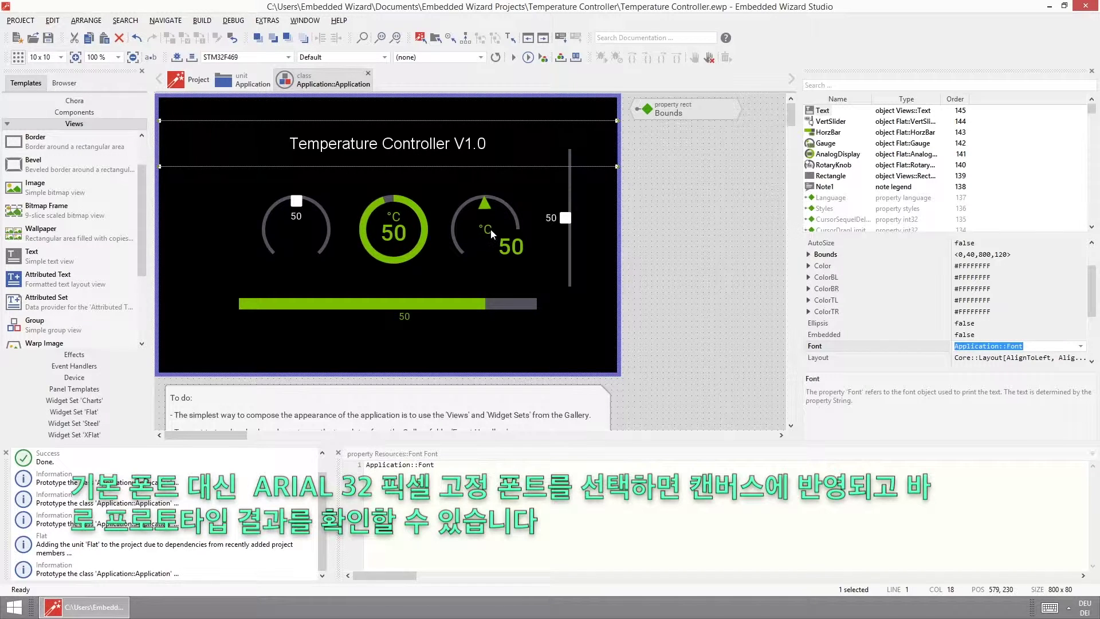
Step: Preview the application in the Prototyper, try out the vertical slider and rotary knob, and close the preview
{"action": "left_click", "coordinate": [514, 57]}
{"action": "left_click_drag", "start_coordinate": [924, 375], "coordinate": [926, 385]}
{"action": "mouse_move", "coordinate": [659, 365]}
{"action": "left_mouse_down"}
{"action": "mouse_move", "coordinate": [630, 392]}
{"action": "mouse_move", "coordinate": [658, 357]}
{"action": "left_mouse_up"}
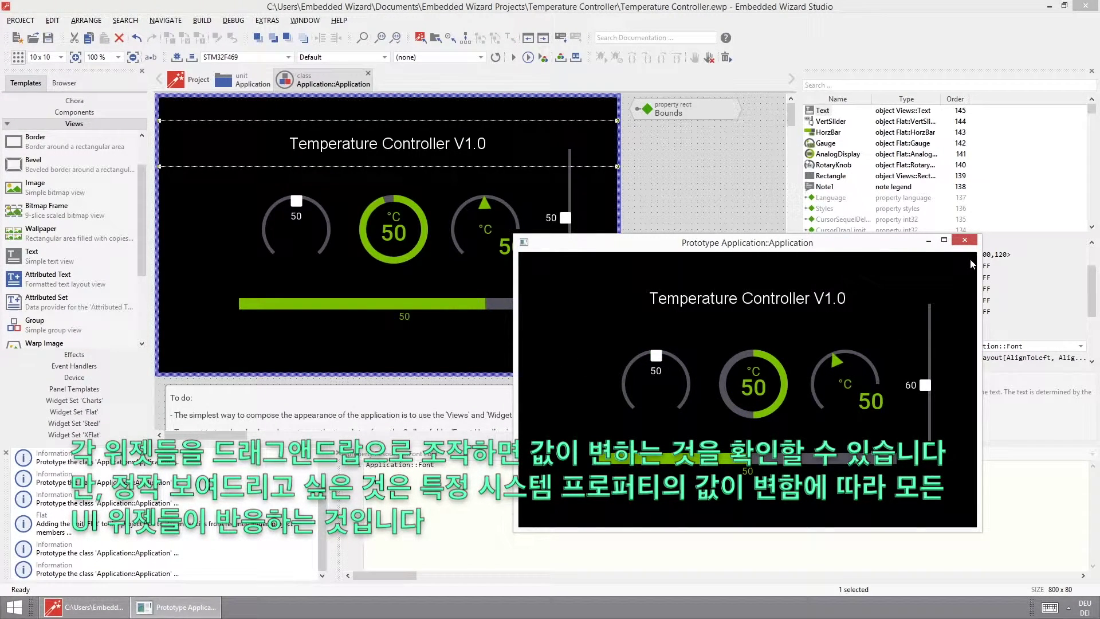
{"action": "left_click", "coordinate": [966, 243]}
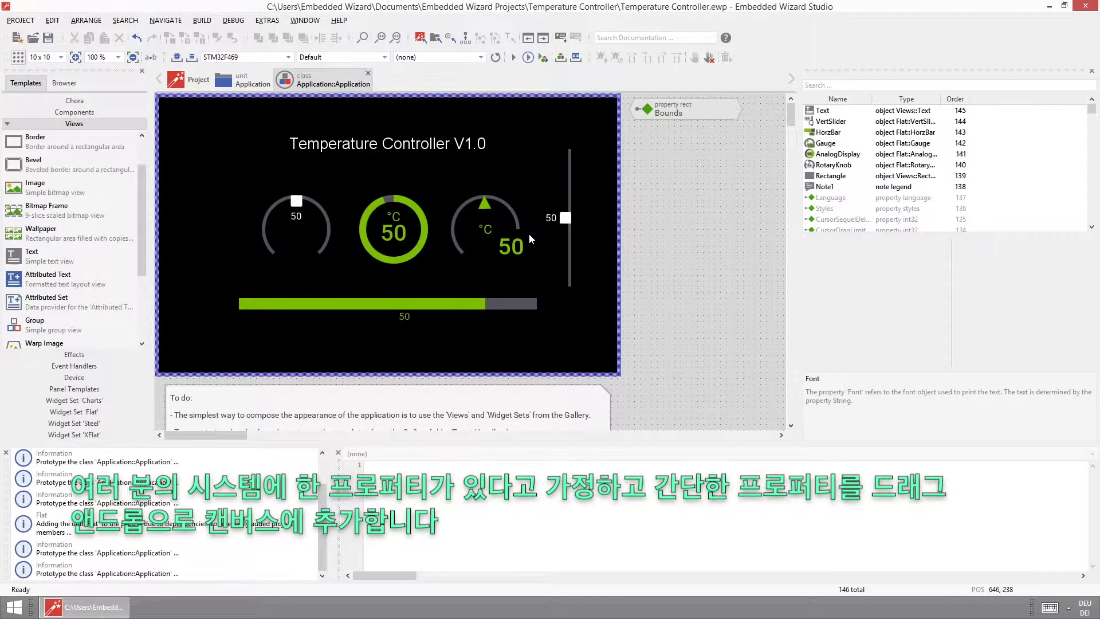
Step: Add a Chora property brick beside the canvas, below Bounds, and rename it Temperature
{"action": "left_click", "coordinate": [68, 103]}
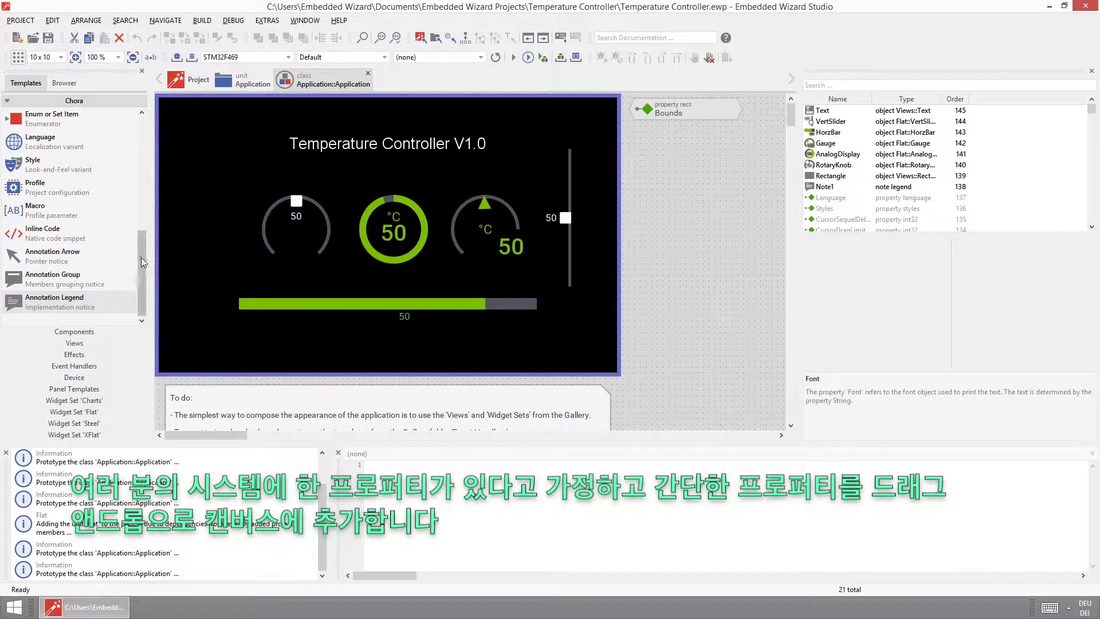
{"action": "left_click_drag", "start_coordinate": [142, 279], "coordinate": [143, 131]}
{"action": "left_click_drag", "start_coordinate": [36, 211], "coordinate": [685, 148]}
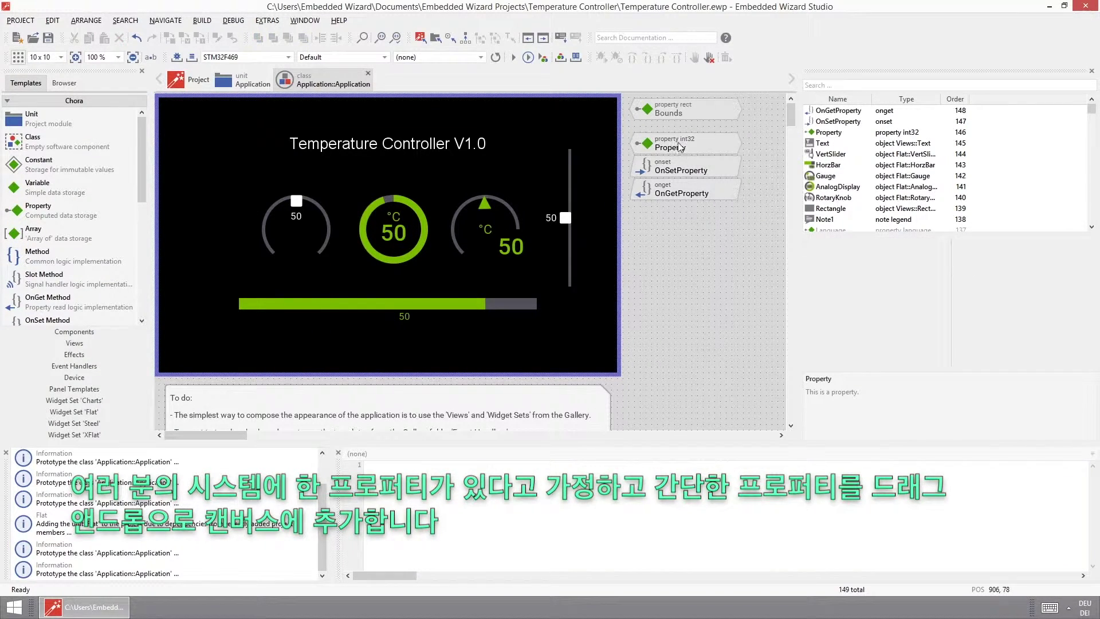
{"action": "left_click", "coordinate": [685, 148]}
{"action": "key", "text": "F2"}
{"action": "type", "text": "Temp"}
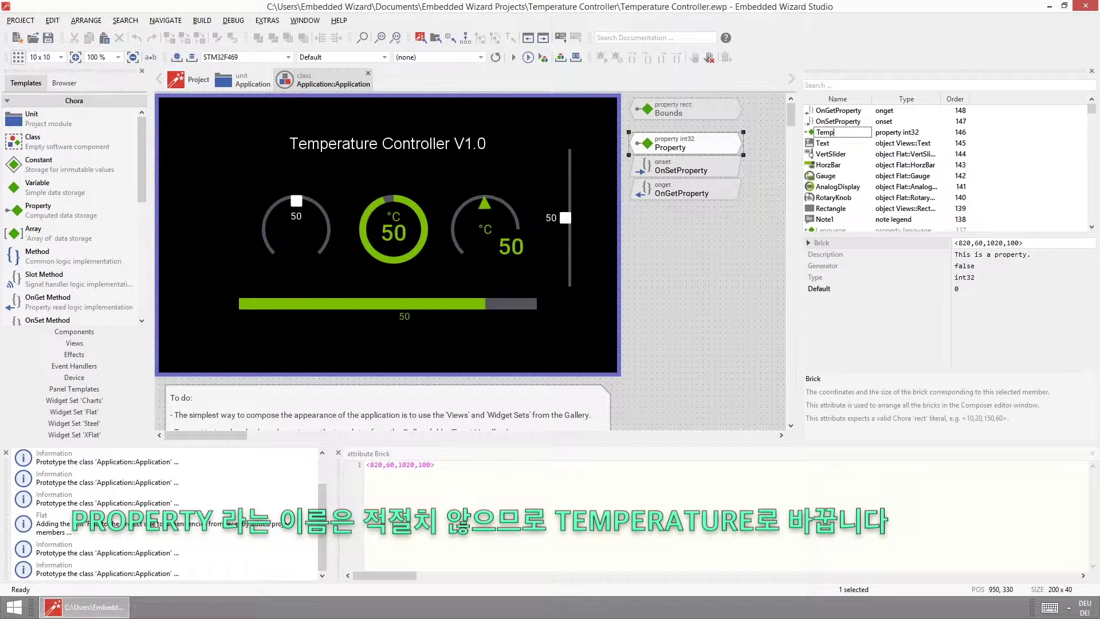
{"action": "type", "text": "erature"}
{"action": "key", "text": "Return"}
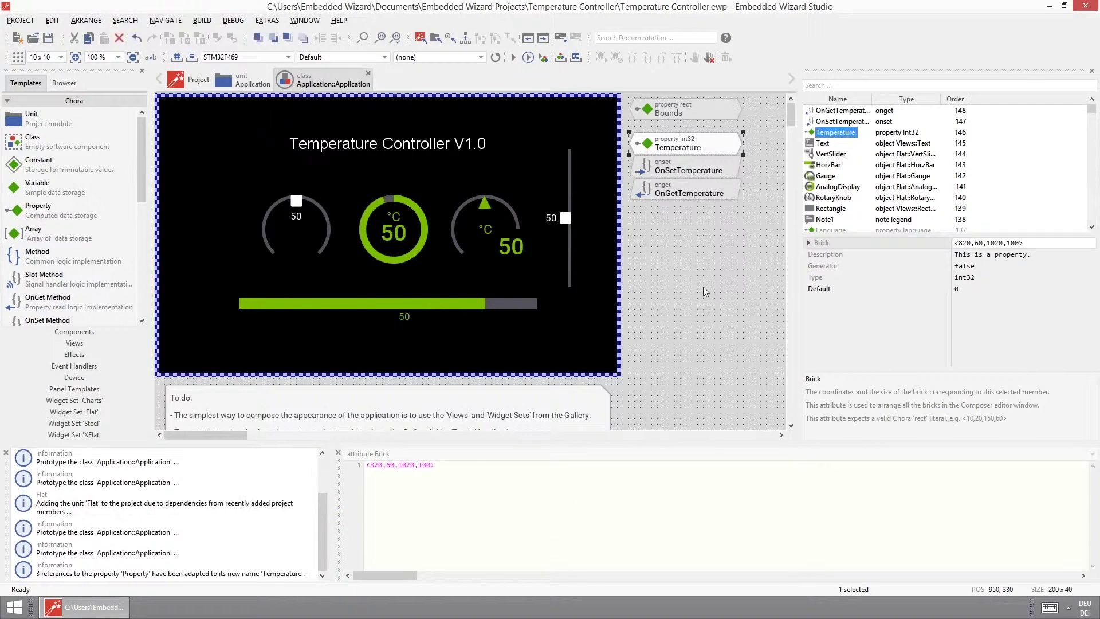
Step: Select the rotary knob, analog display, gauge, vertical slider and horizontal bar together and set their Outlet to Temperature
{"action": "left_click", "coordinate": [306, 222]}
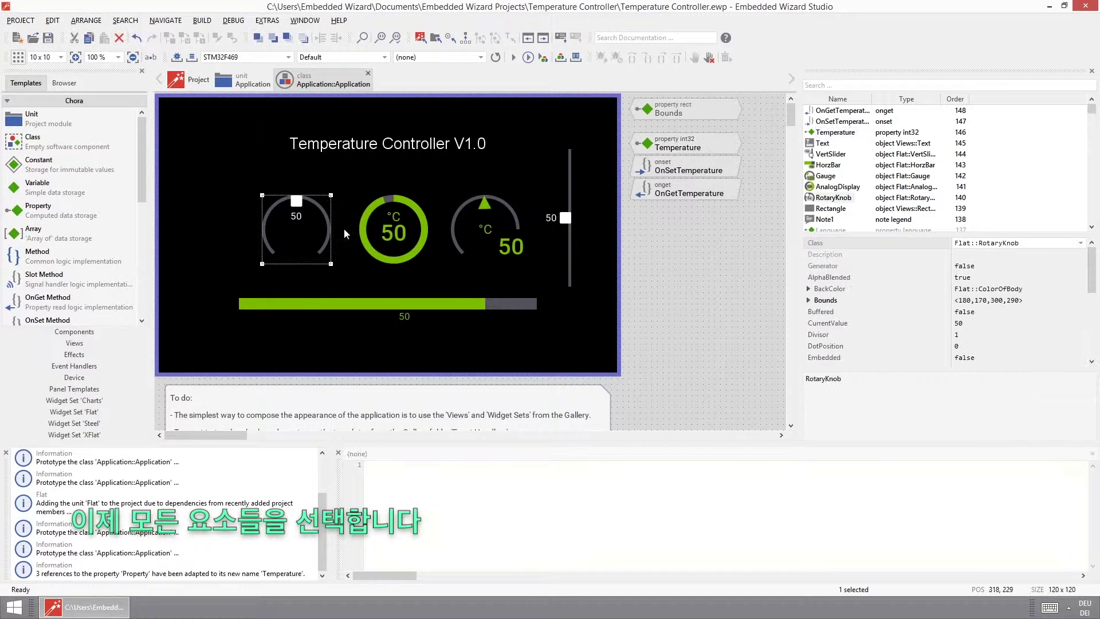
{"action": "left_click", "coordinate": [380, 217], "text": "shift"}
{"action": "left_click", "coordinate": [483, 207], "text": "shift"}
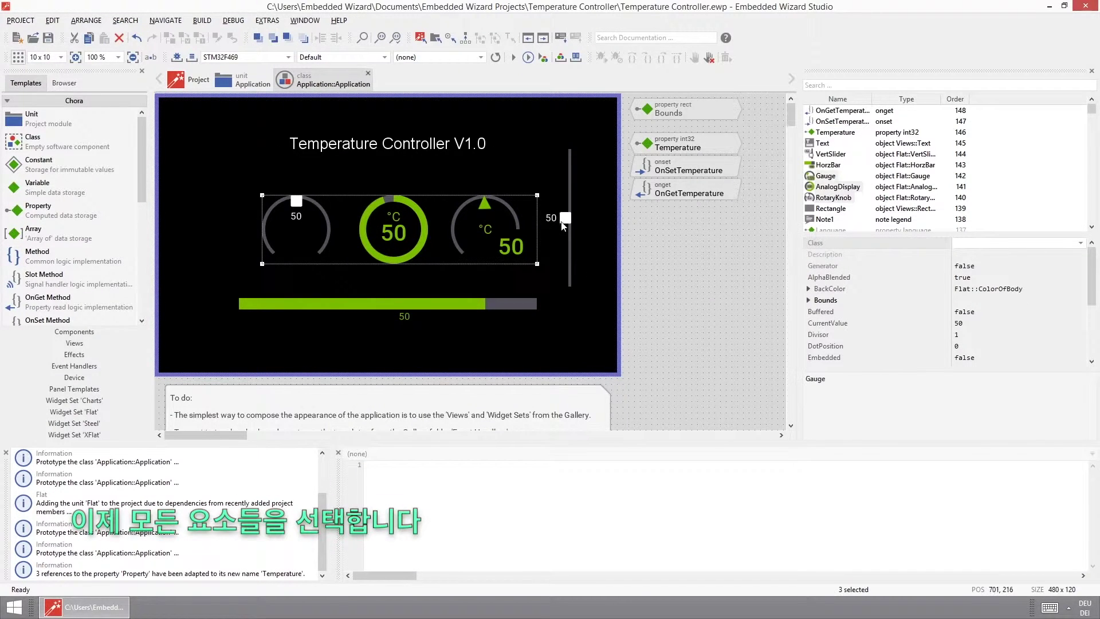
{"action": "left_click", "coordinate": [552, 246], "text": "shift"}
{"action": "left_click", "coordinate": [497, 305], "text": "shift"}
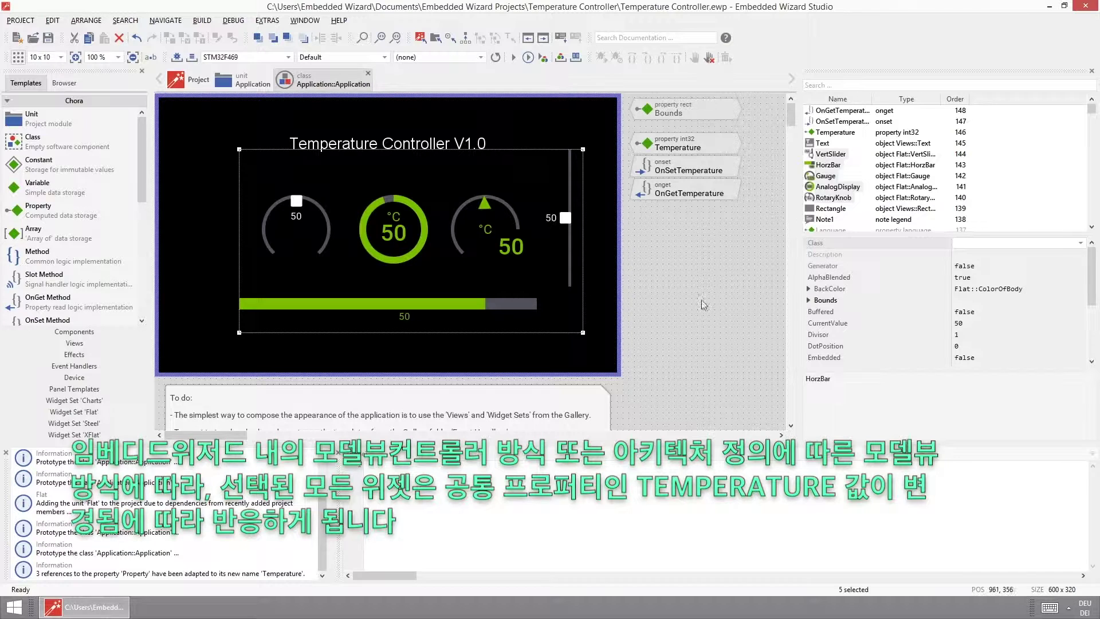
{"action": "left_click_drag", "start_coordinate": [1091, 304], "coordinate": [1098, 355]}
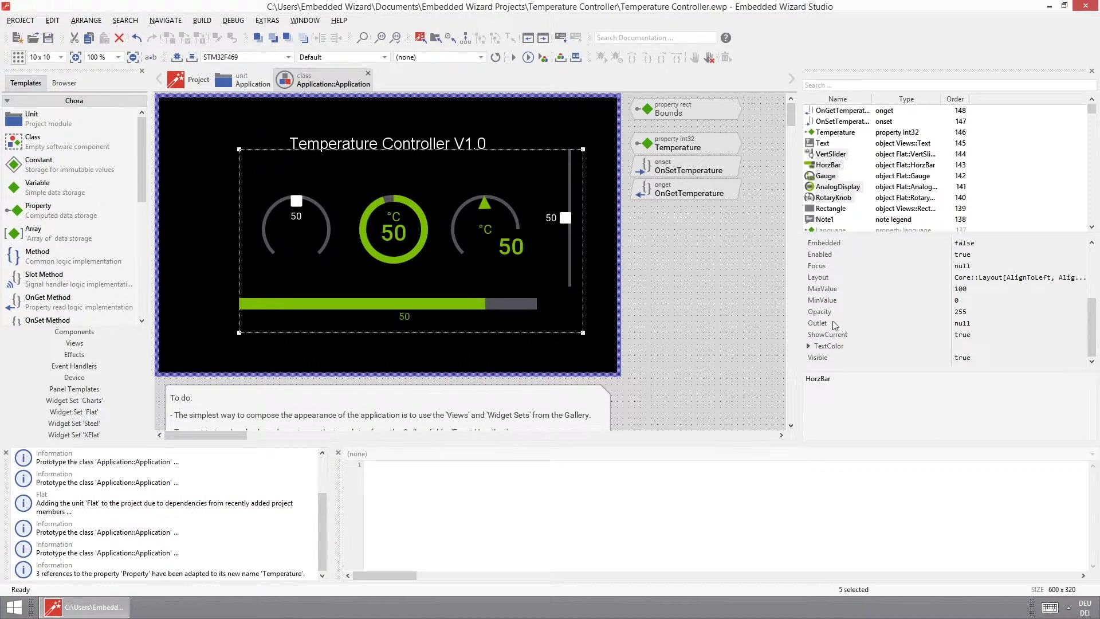
{"action": "left_click", "coordinate": [982, 323]}
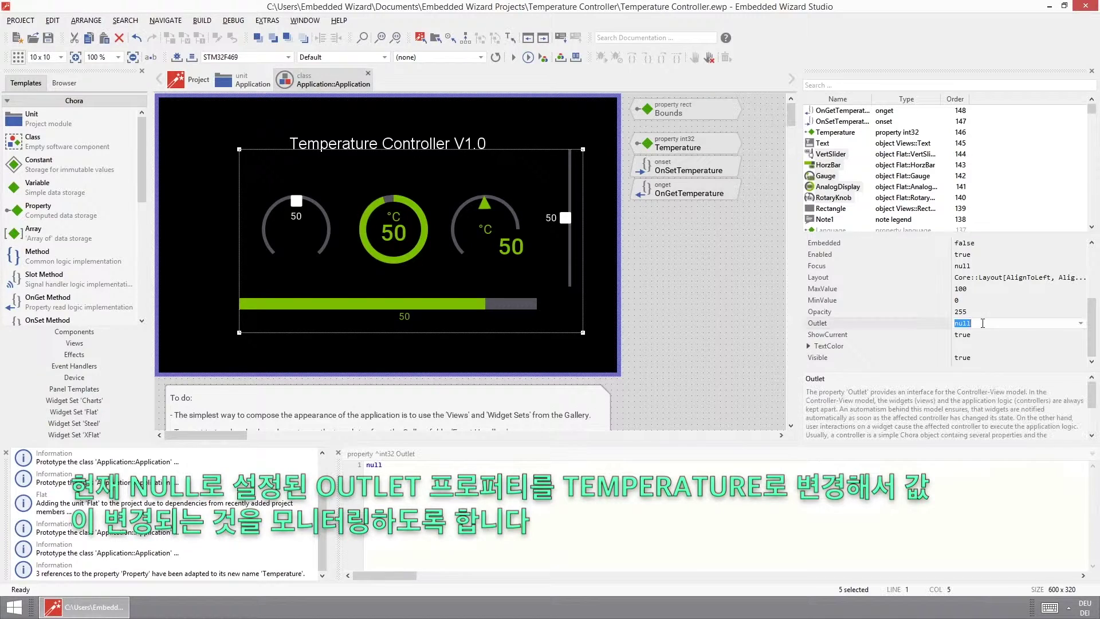
{"action": "left_click", "coordinate": [1082, 324]}
{"action": "type", "text": "tem"}
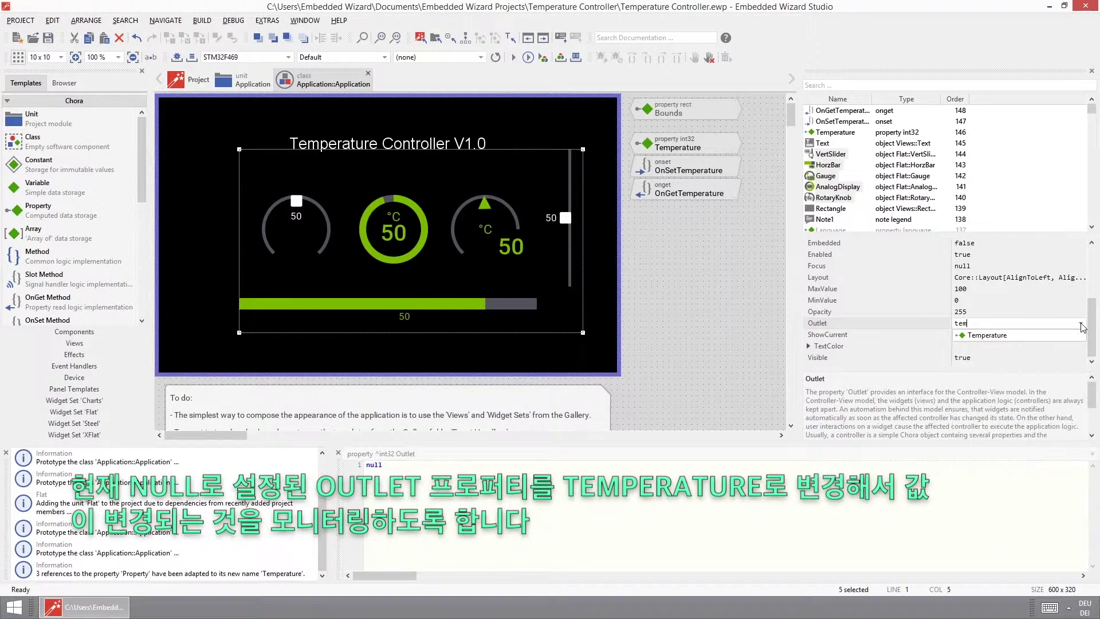
{"action": "left_click", "coordinate": [995, 340]}
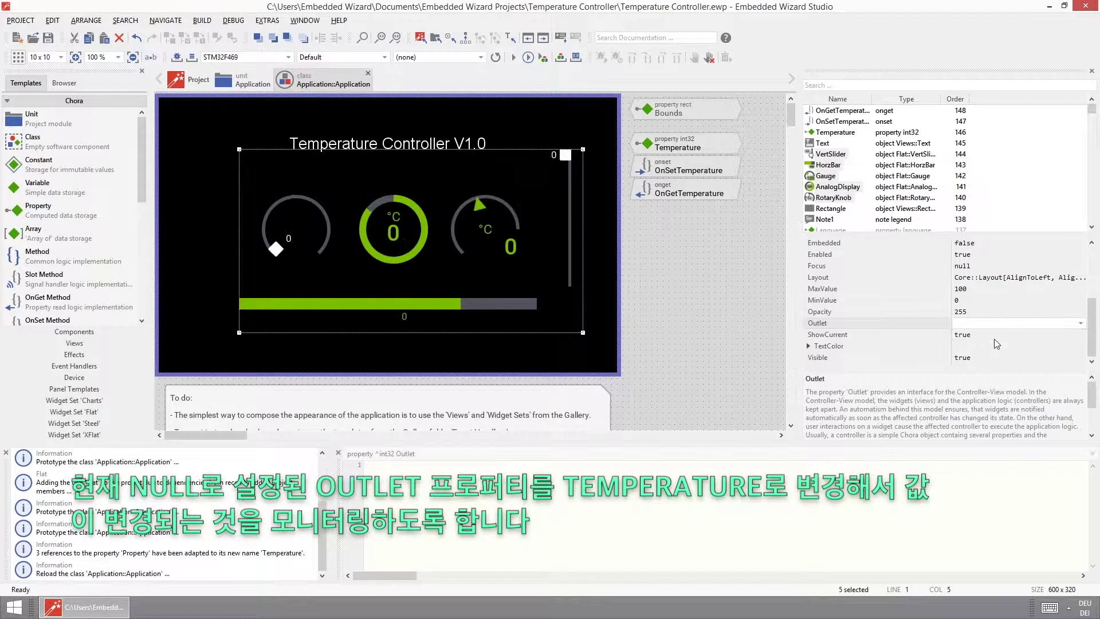
{"action": "left_click", "coordinate": [759, 303]}
Step: Test the linked widgets in the Prototyper by moving the slider to about 39 and the knob to about 48, and close the preview
{"action": "left_click", "coordinate": [514, 58]}
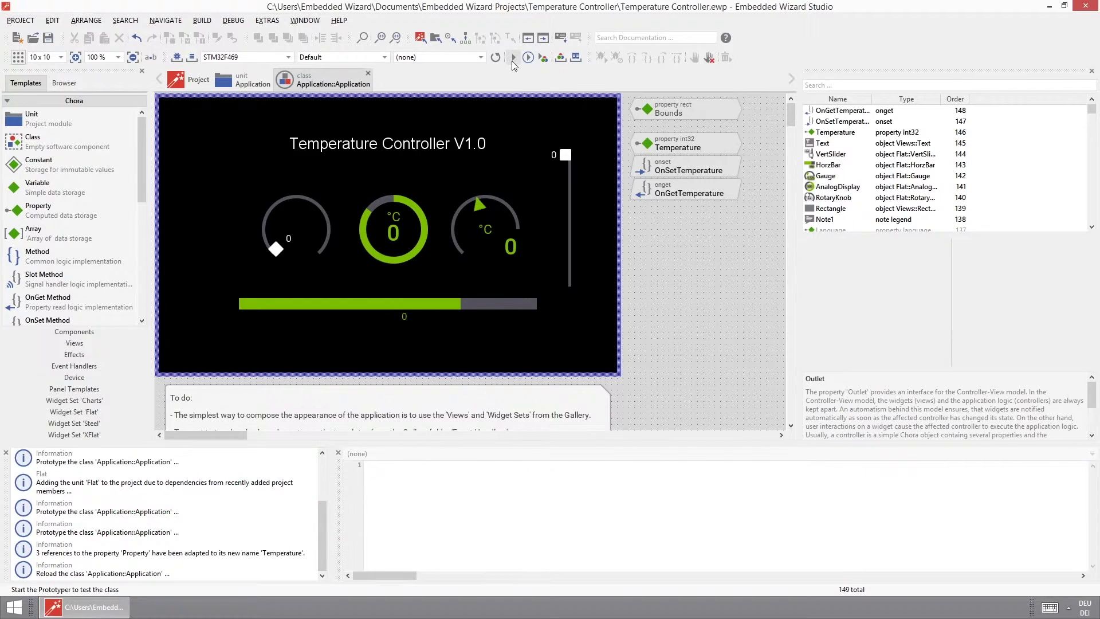
{"action": "left_click_drag", "start_coordinate": [919, 314], "coordinate": [923, 363]}
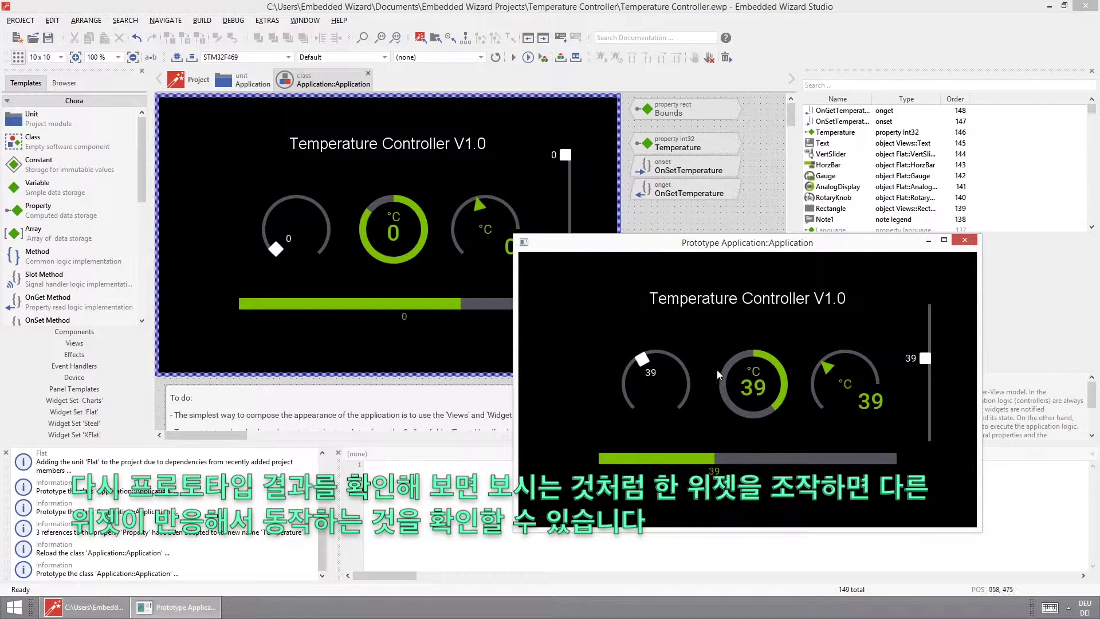
{"action": "mouse_move", "coordinate": [638, 368]}
{"action": "left_mouse_down"}
{"action": "mouse_move", "coordinate": [641, 390]}
{"action": "mouse_move", "coordinate": [675, 385]}
{"action": "mouse_move", "coordinate": [659, 371]}
{"action": "mouse_move", "coordinate": [642, 388]}
{"action": "mouse_move", "coordinate": [653, 357]}
{"action": "left_mouse_up"}
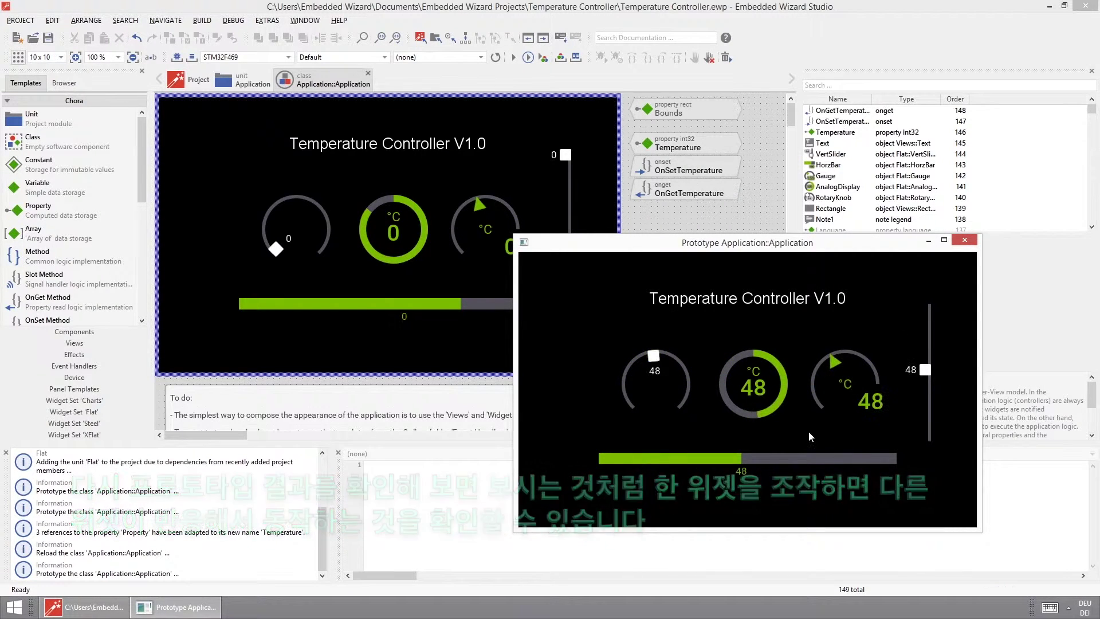
{"action": "left_click", "coordinate": [965, 245]}
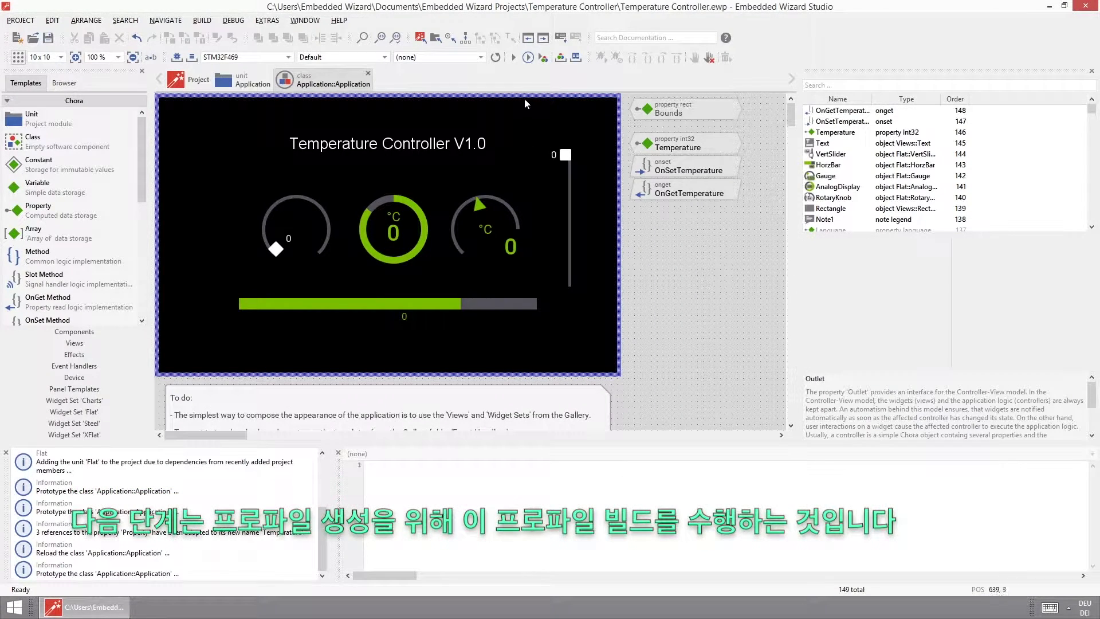
Step: Generate the code for the STM32F469 profile and launch the build environment from the Build folder of STM32F469-Discovery
{"action": "left_click", "coordinate": [177, 57]}
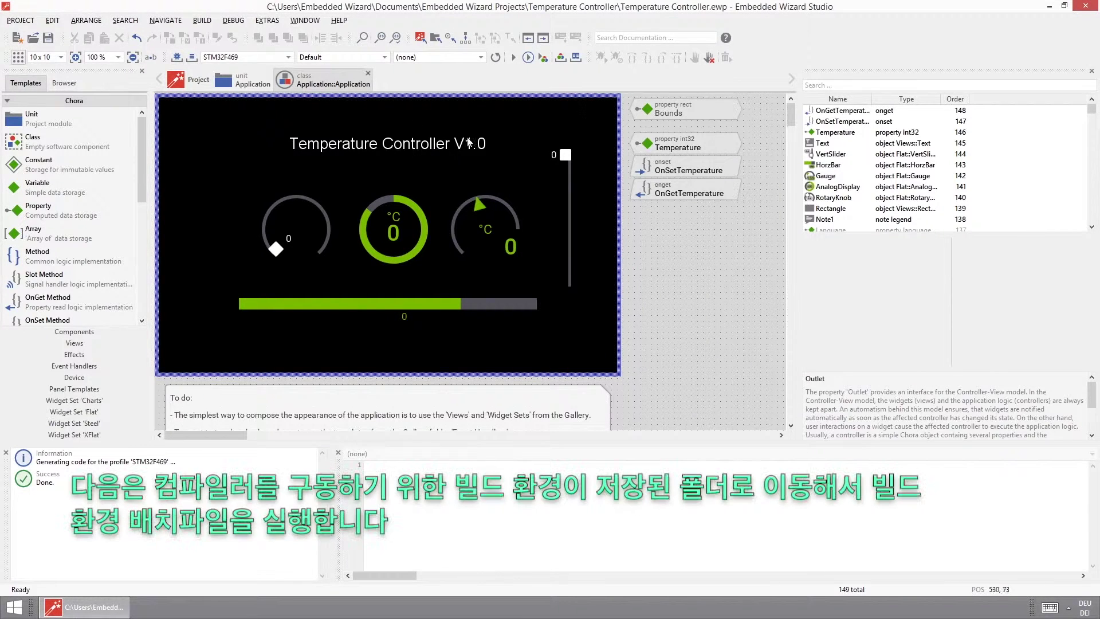
{"action": "left_click", "coordinate": [1060, 6]}
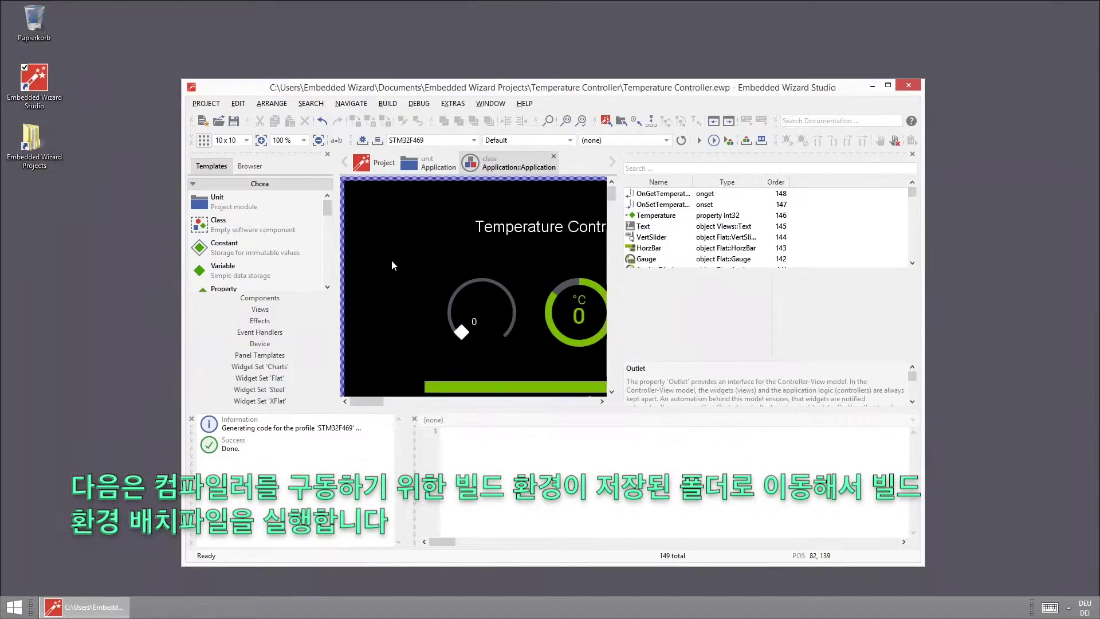
{"action": "double_click", "coordinate": [38, 144]}
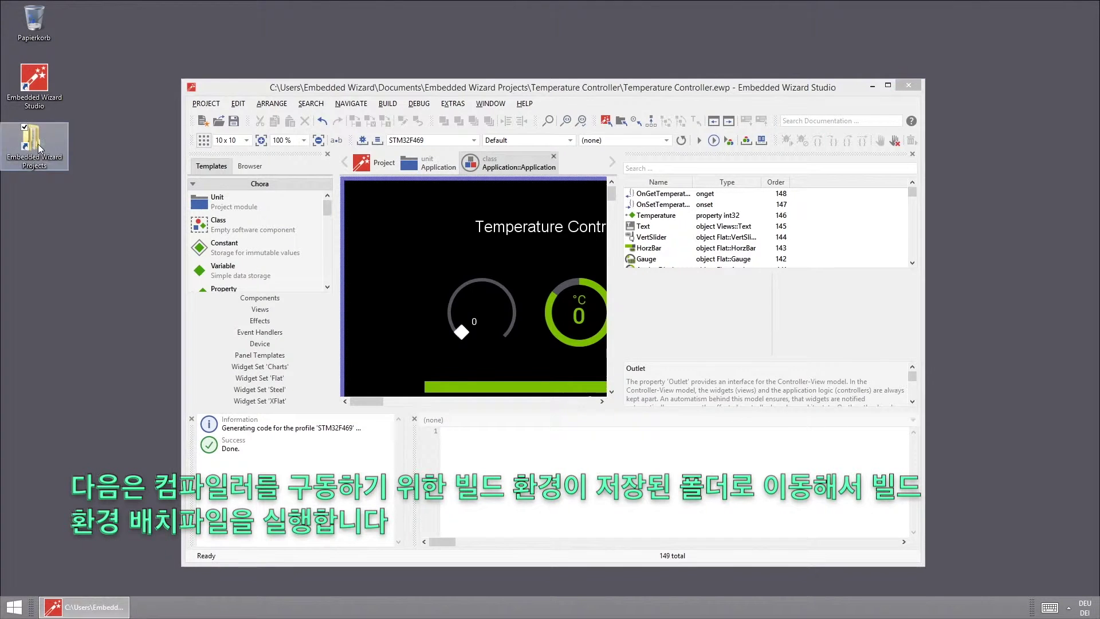
{"action": "double_click", "coordinate": [390, 148]}
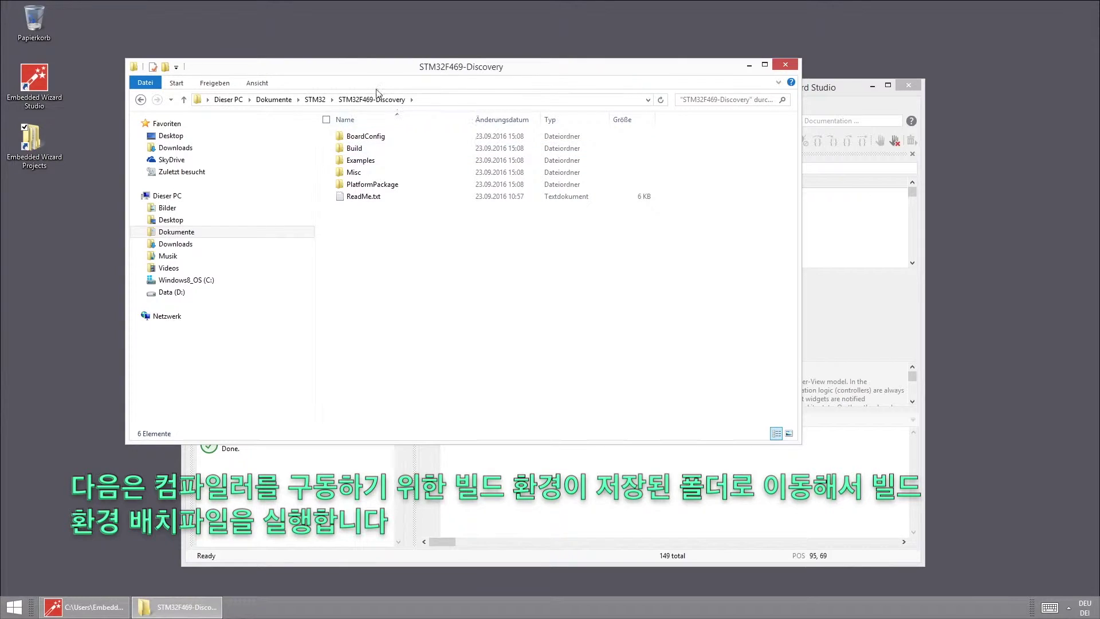
{"action": "double_click", "coordinate": [355, 148]}
{"action": "double_click", "coordinate": [381, 172]}
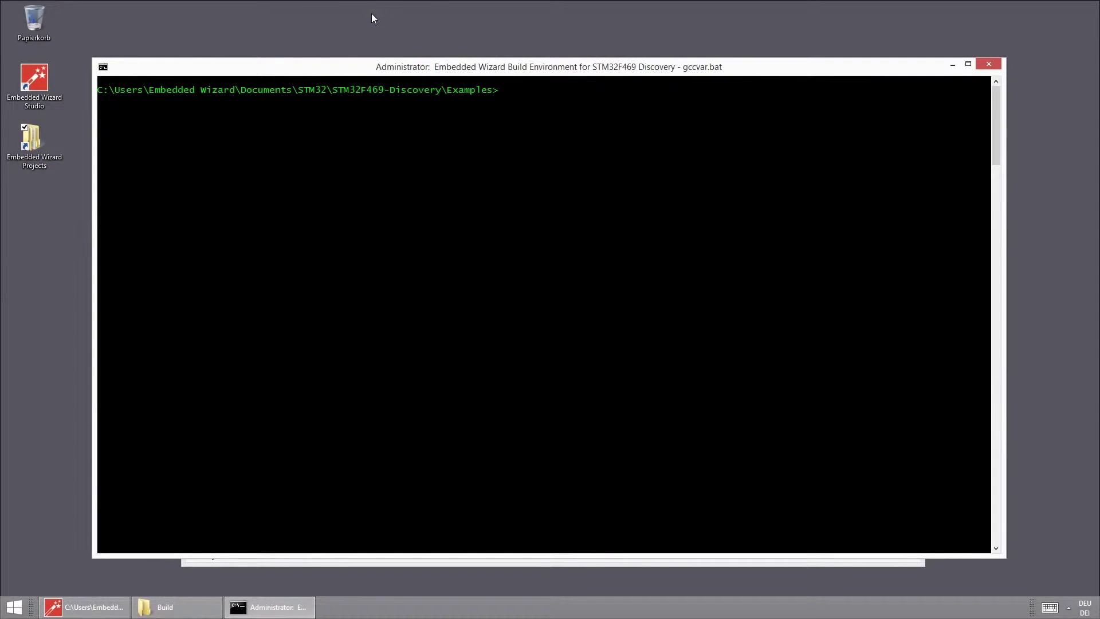
Step: Change to the Template directory in the build console and run make install to compile and flash the application
{"action": "type", "text": "cd"}
{"action": "type", "text": "Template"}
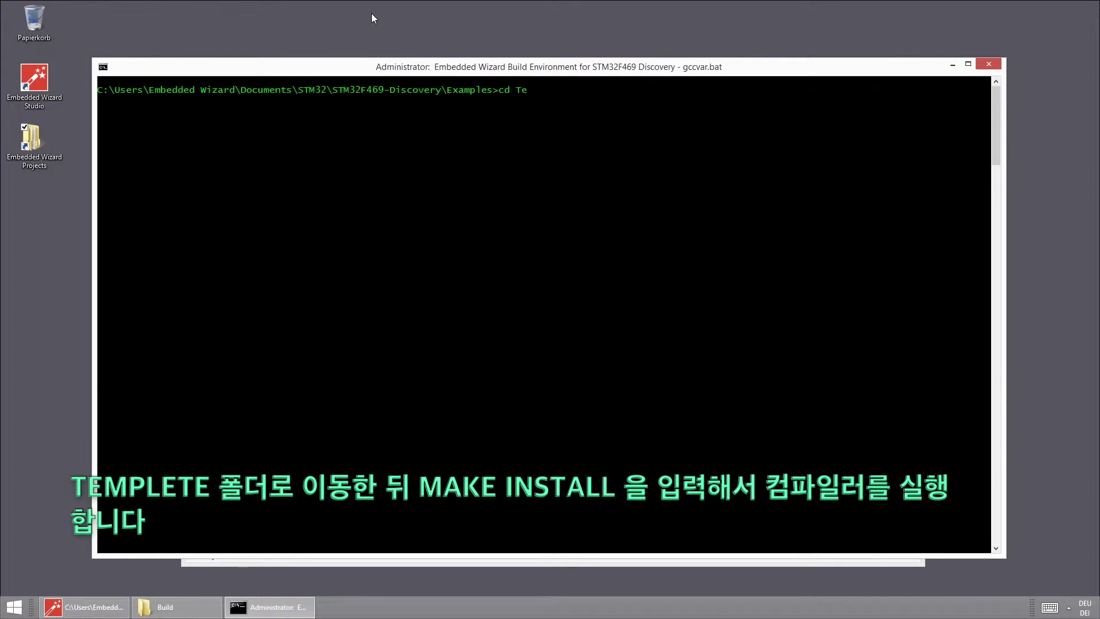
{"action": "key", "text": "Return"}
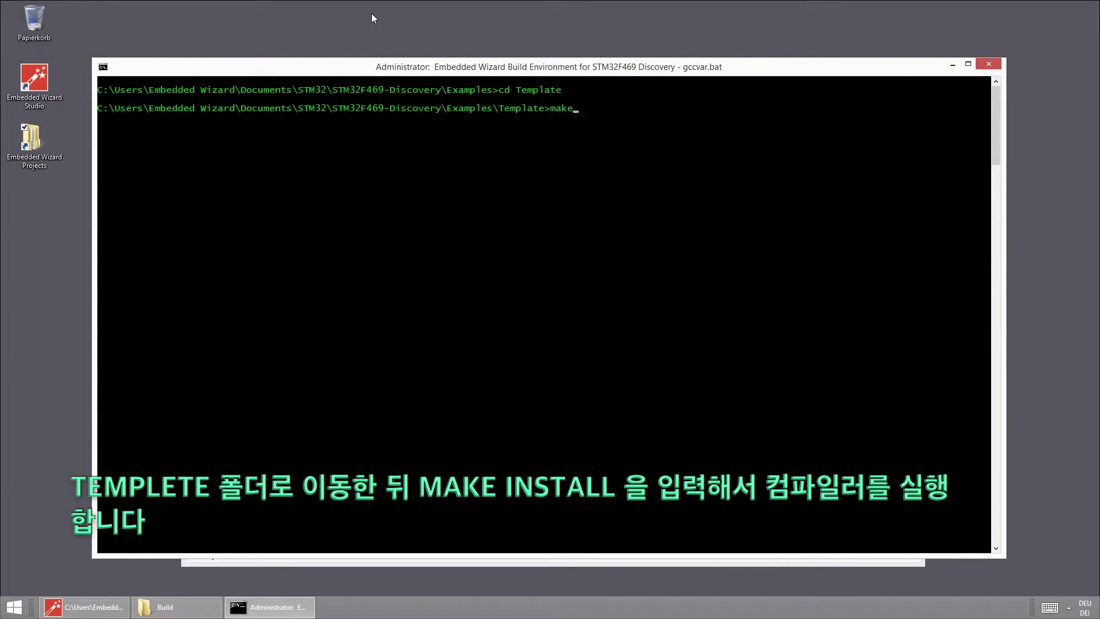
{"action": "key", "text": "Return"}
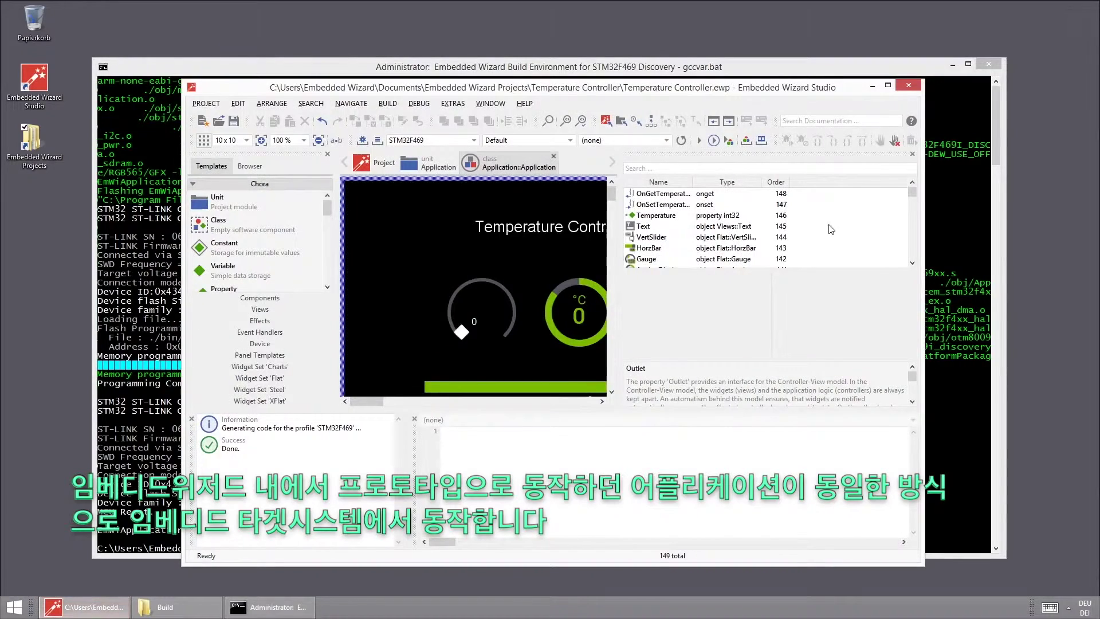
Step: Run the prototype again from Embedded Wizard Studio, moving the vertical slider to about 27 and trying the rotary knob
{"action": "left_click", "coordinate": [699, 141]}
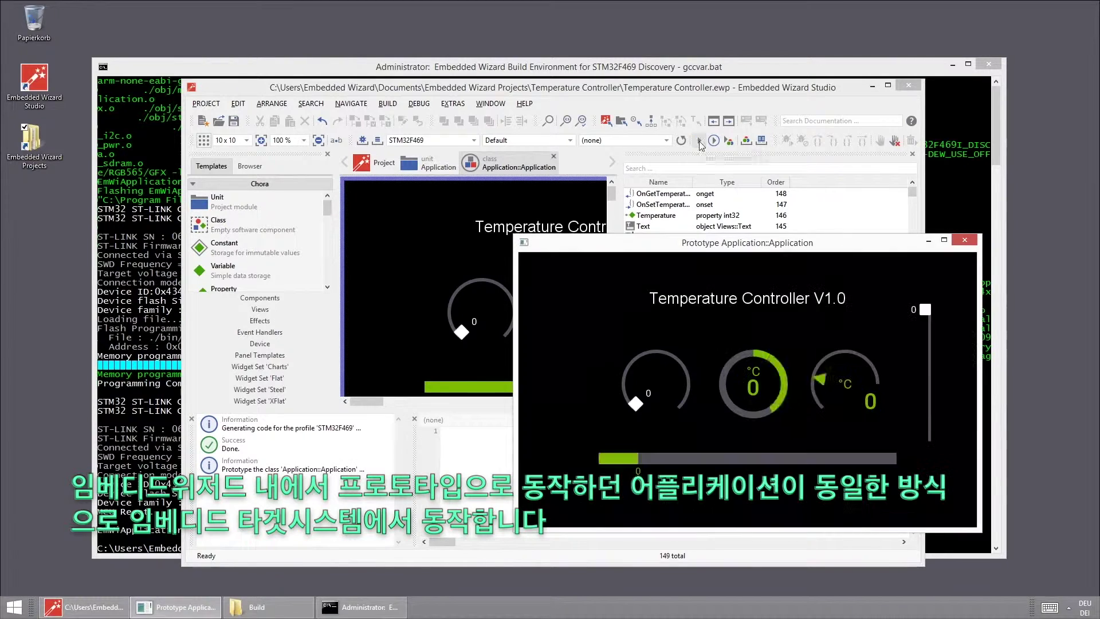
{"action": "left_click_drag", "start_coordinate": [930, 315], "coordinate": [930, 346]}
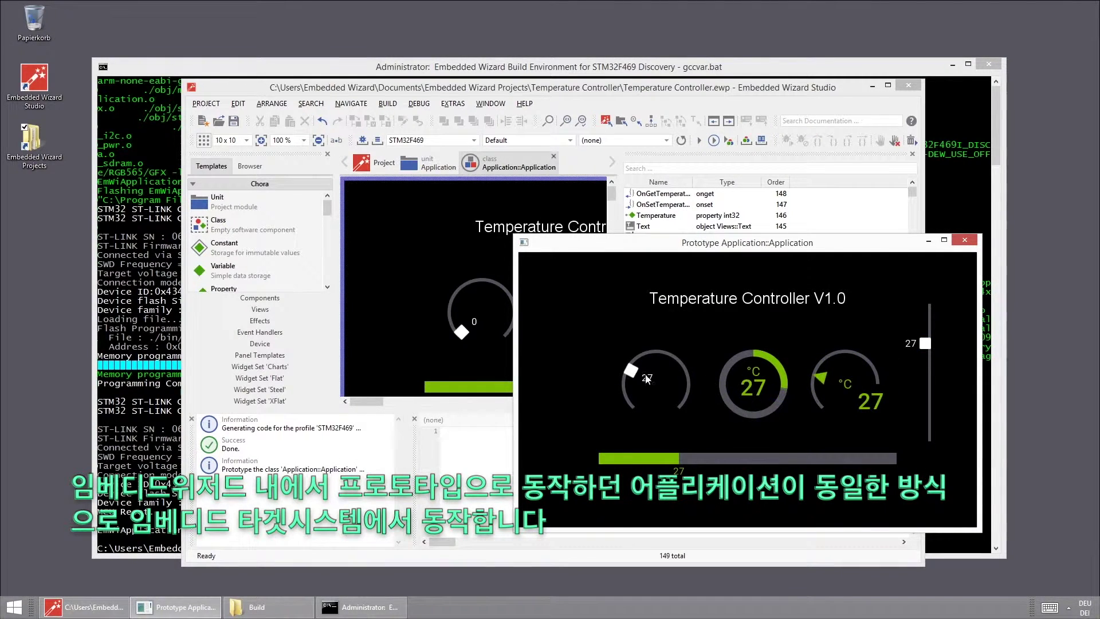
{"action": "mouse_move", "coordinate": [638, 369]}
{"action": "left_mouse_down"}
{"action": "mouse_move", "coordinate": [704, 379]}
{"action": "mouse_move", "coordinate": [647, 352]}
{"action": "mouse_move", "coordinate": [631, 372]}
{"action": "left_mouse_up"}
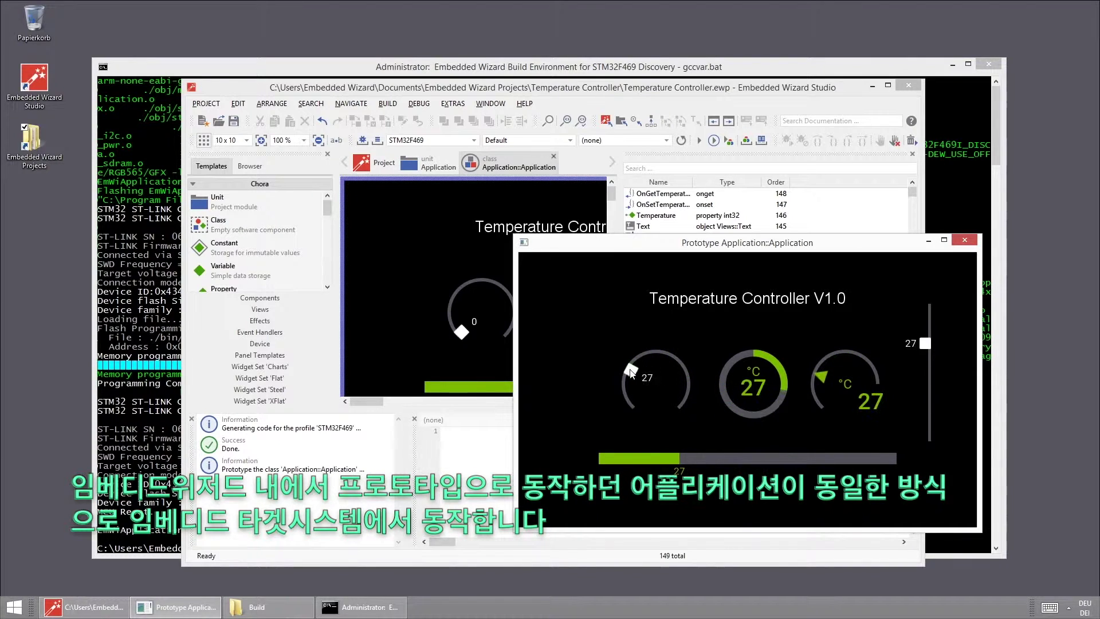